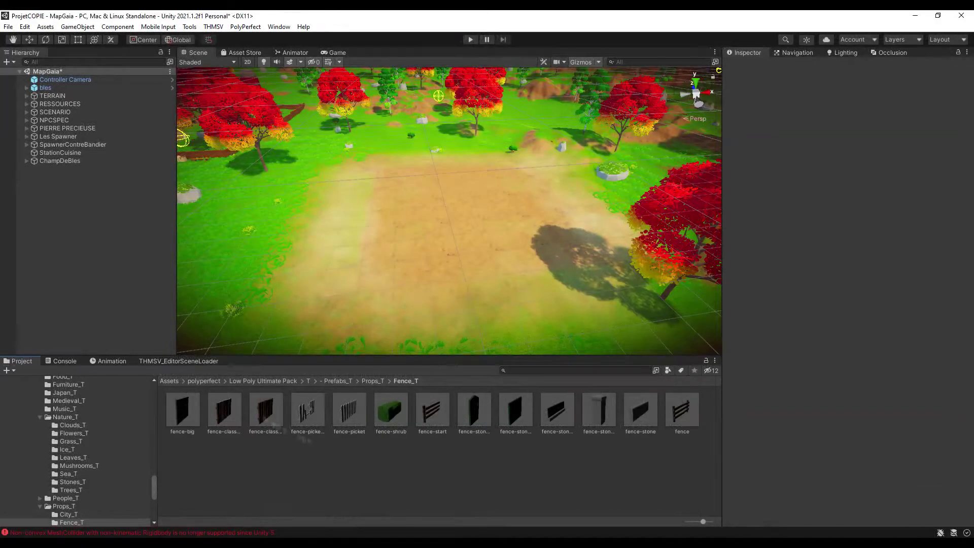
Place a fence piece on the dirt field and duplicate it along the first row
drag(384, 173, 384, 173)
scroll(370, 213, up, 3)
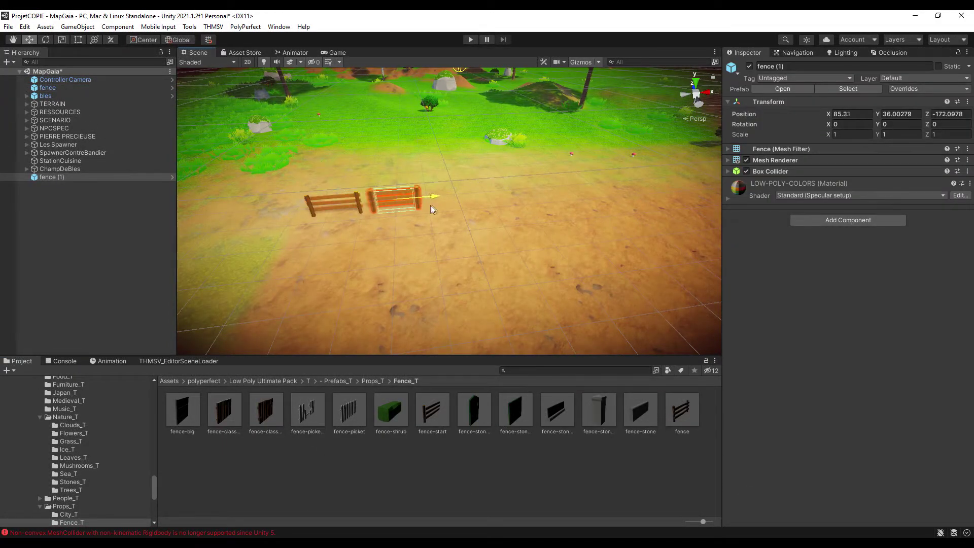
key(ctrl+d)
drag(432, 203, 491, 198)
key(ctrl+d)
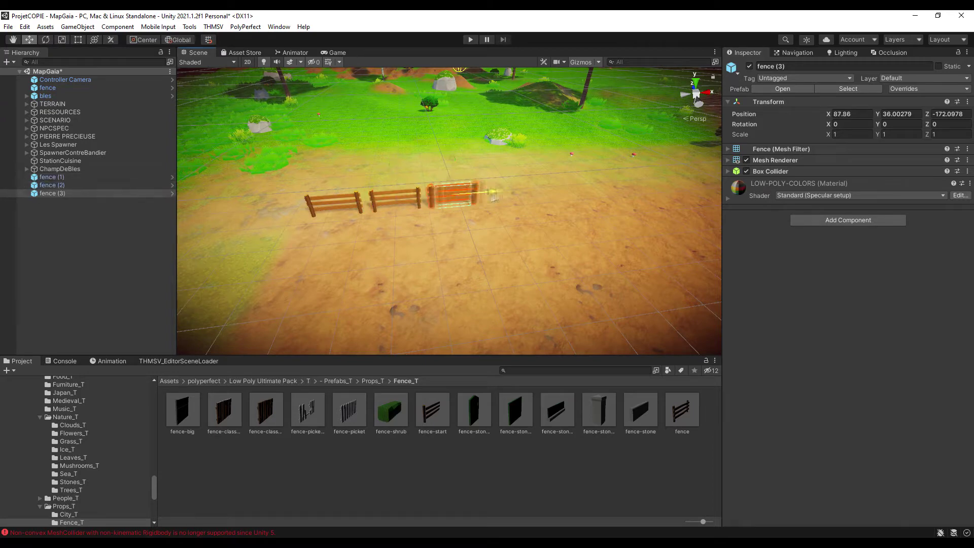
middle_drag(599, 185, 398, 157)
Duplicate groups of fence pieces and move the copies to extend the enclosure's sides
shift+click(51, 177)
key(ctrl+d)
scroll(449, 210, down, 2)
scroll(449, 211, down, 3)
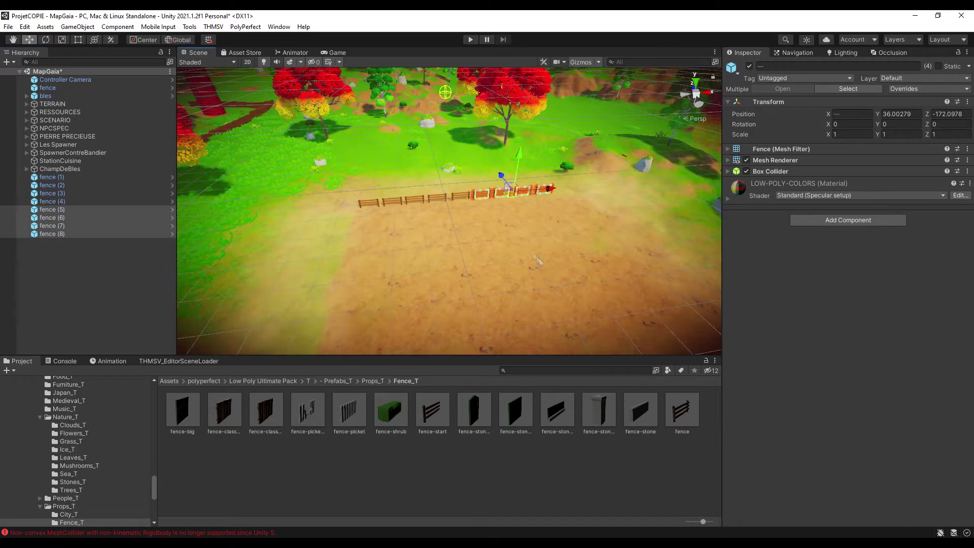
key(ctrl+d)
drag(513, 193, 514, 237)
scroll(524, 317, down, 5)
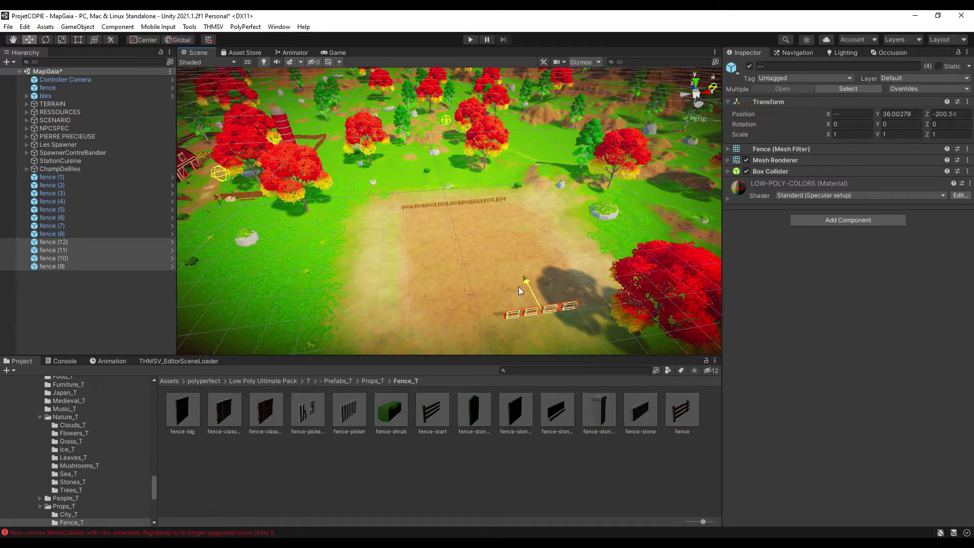
key(ctrl+d)
drag(518, 289, 501, 317)
scroll(500, 315, up, 5)
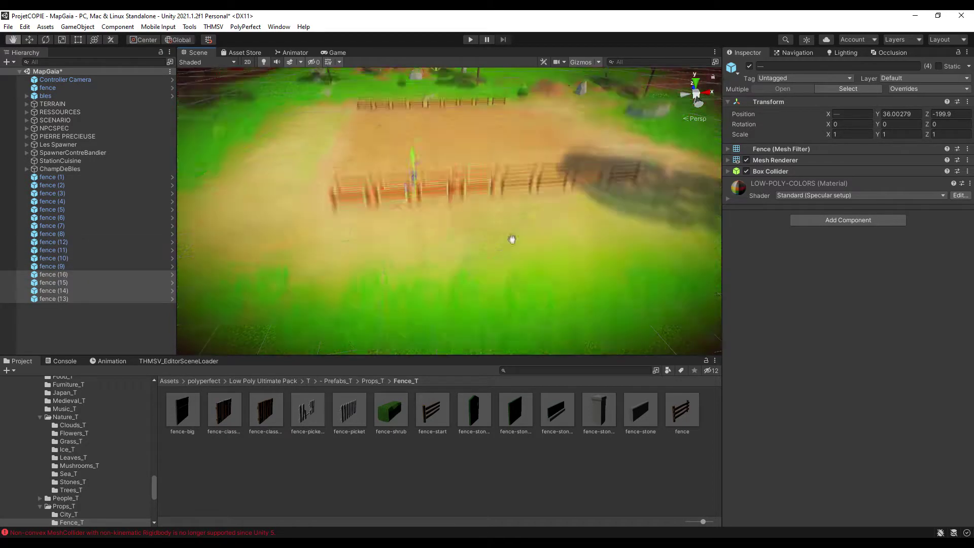
Check fence pieces such as fence (33), then view the finished enclosure from above
shift+click(61, 243)
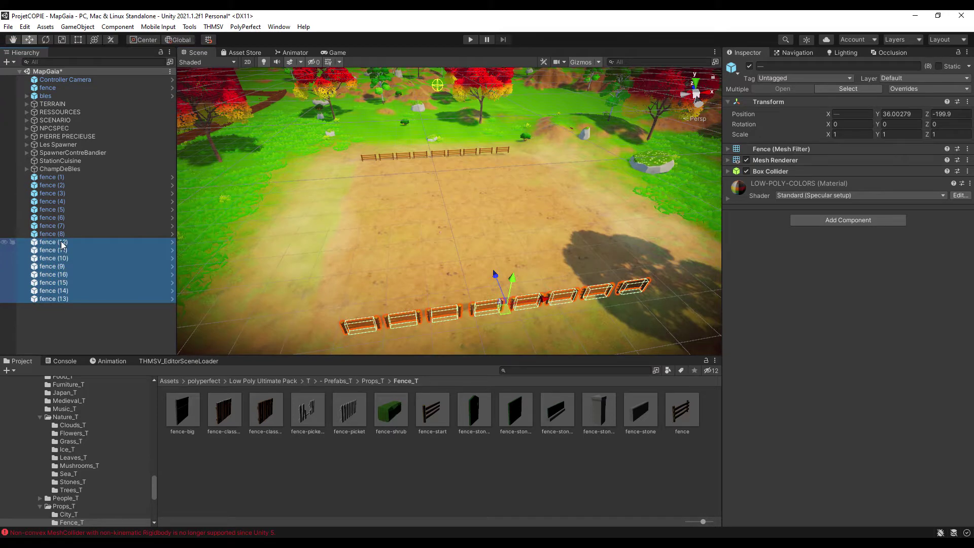
click(277, 190)
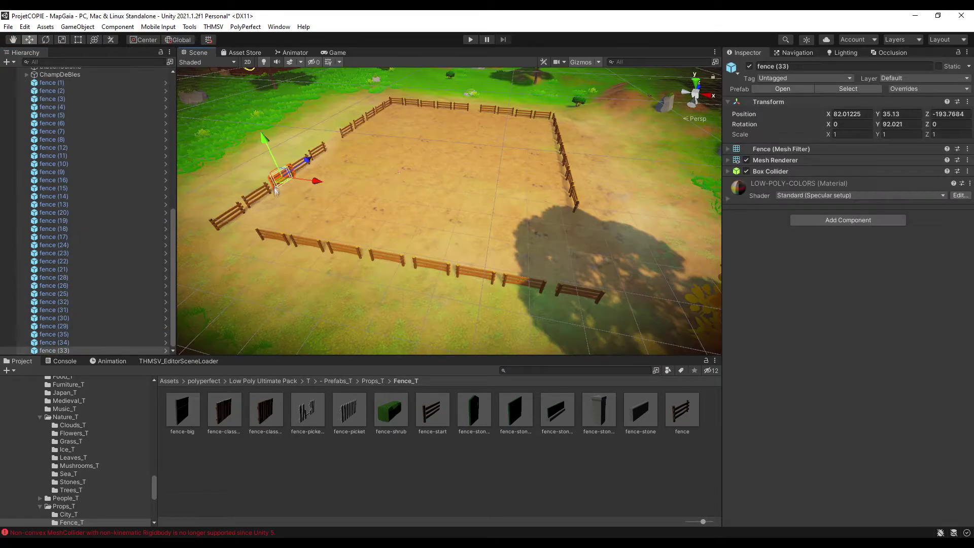
click(424, 464)
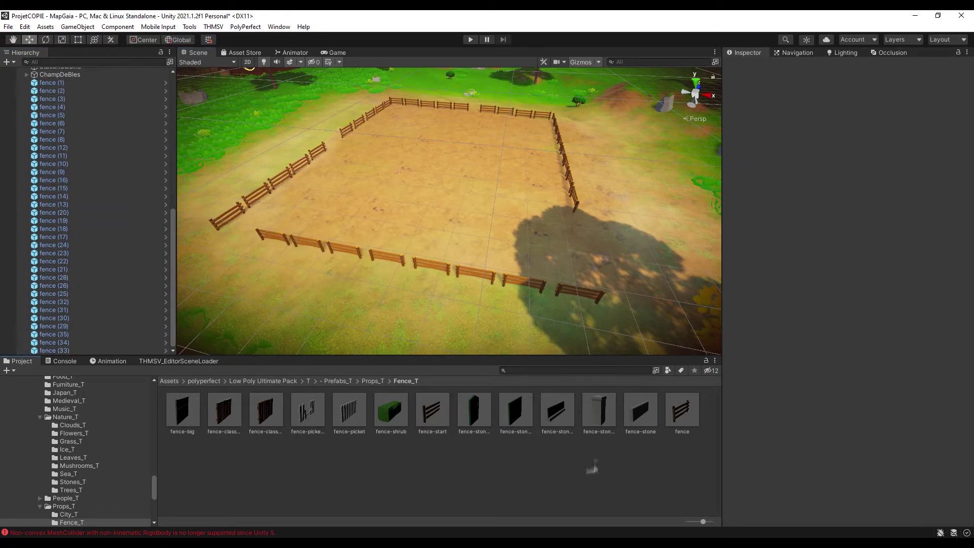
right_drag(522, 284, 524, 250)
Place the bles 1 wheat plant from Mon projet/Prefab/Prefab Ressource in the field and duplicate it
scroll(121, 209, up, 3)
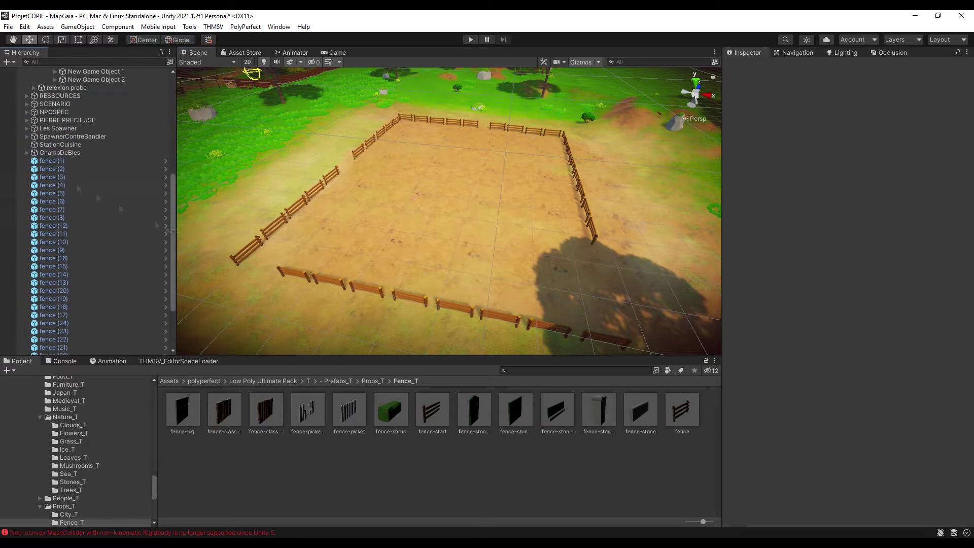
click(65, 416)
scroll(51, 453, up, 5)
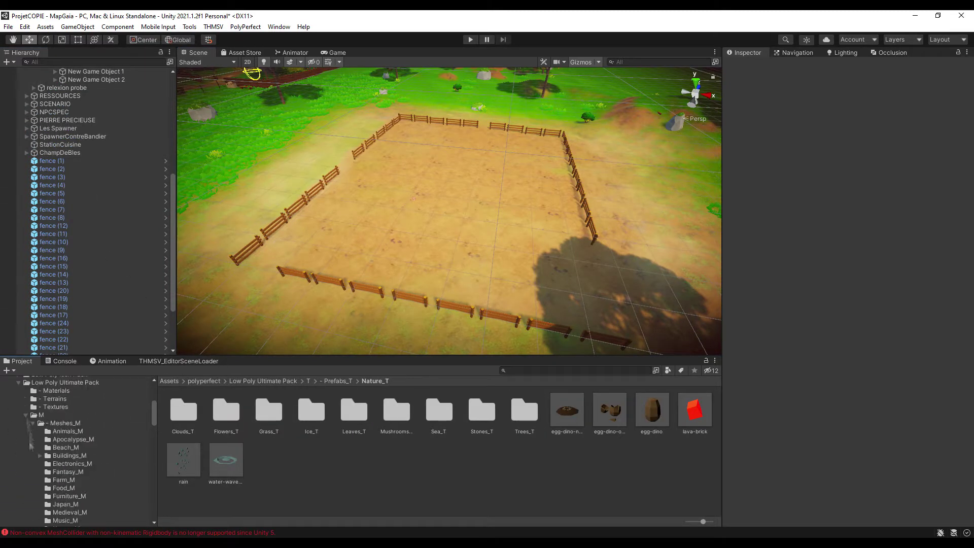
scroll(51, 453, up, 2)
click(39, 485)
double_click(307, 410)
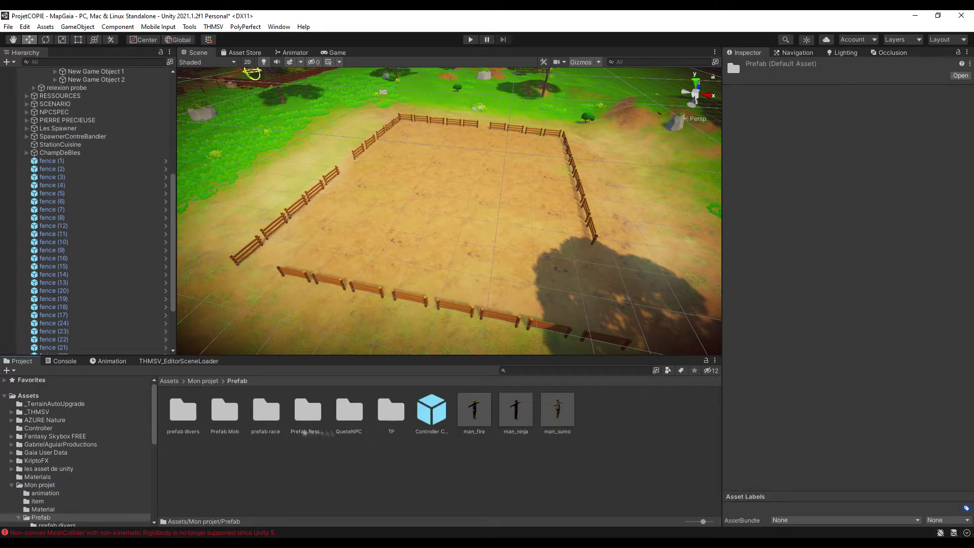
double_click(310, 414)
mouse_move(396, 413)
mouse_down()
mouse_move(386, 278)
mouse_move(462, 287)
mouse_up()
key(ctrl+d)
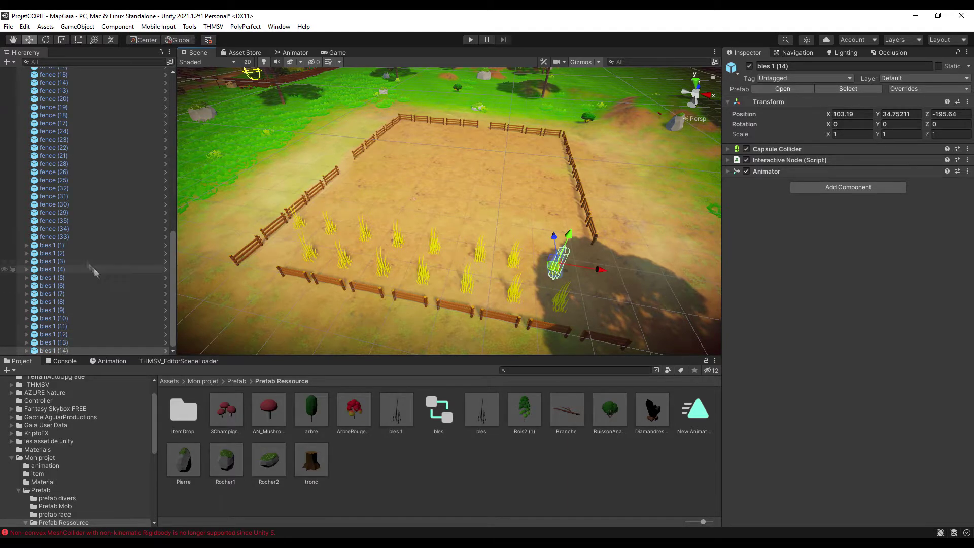
Duplicate wheat plants bles 1 (1)–(14) and move the copies deeper into the field
click(76, 245)
shift+click(75, 350)
key(ctrl+d)
drag(418, 236, 467, 169)
Adjust individual wheat plants bles 1 (8), (17), (32), (40) and (6)
click(299, 222)
click(378, 213)
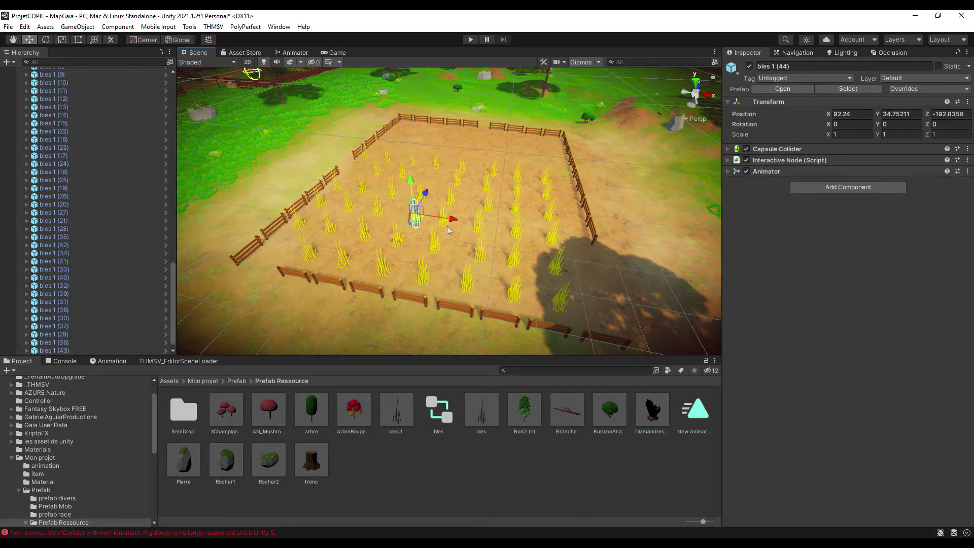
right_drag(448, 229, 456, 213)
click(214, 251)
shift+click(93, 342)
click(71, 270)
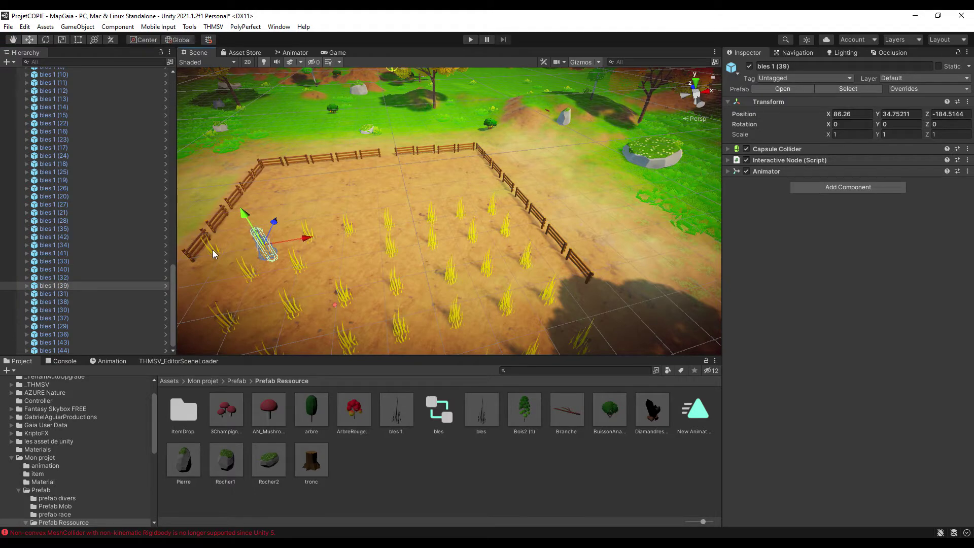
click(446, 228)
mouse_move(446, 228)
right_down()
mouse_move(477, 223)
mouse_move(434, 251)
right_up()
click(366, 228)
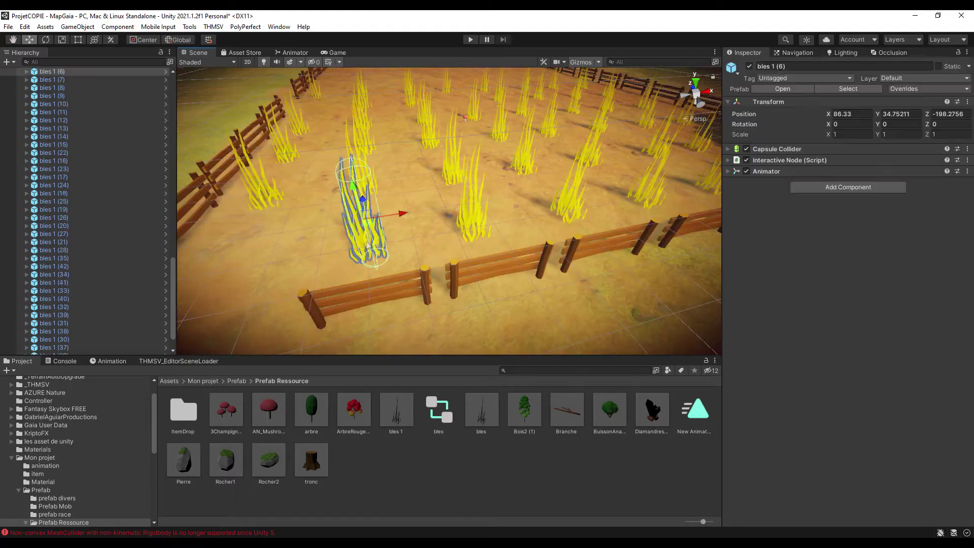
right_drag(461, 296, 474, 267)
Adjust wheat plants bles 1 (31), (45), (29), (30), (33) and (32) near the left fence
click(277, 243)
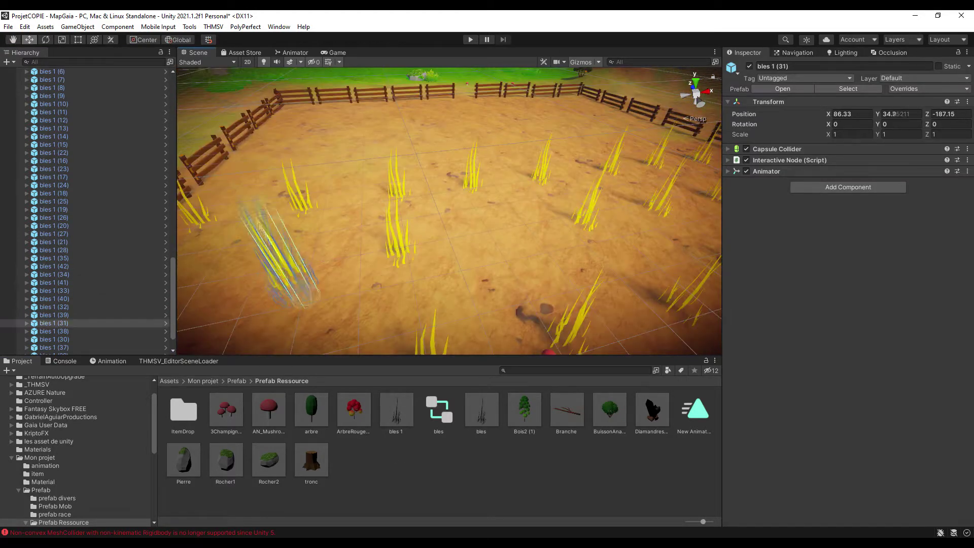
click(392, 241)
right_drag(392, 241, 331, 235)
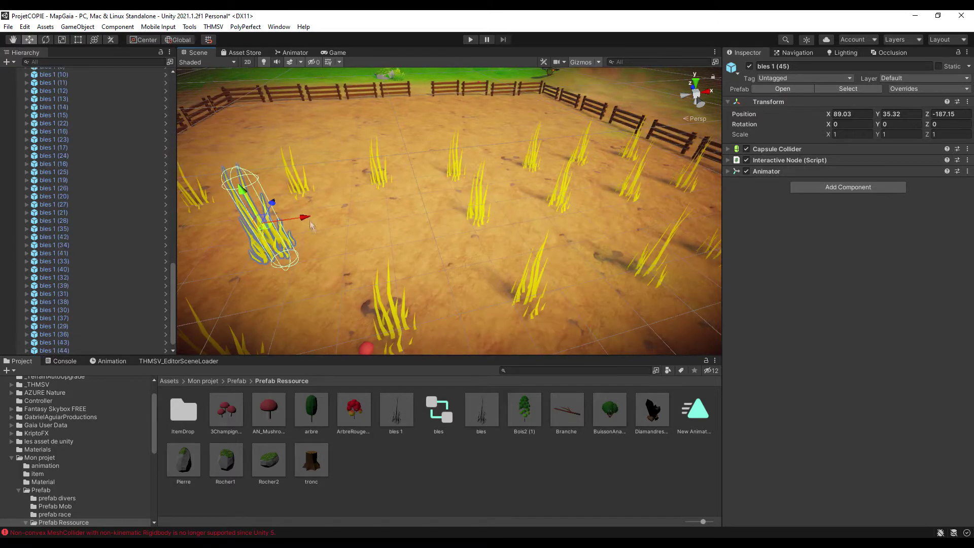
right_drag(479, 242, 487, 213)
click(489, 203)
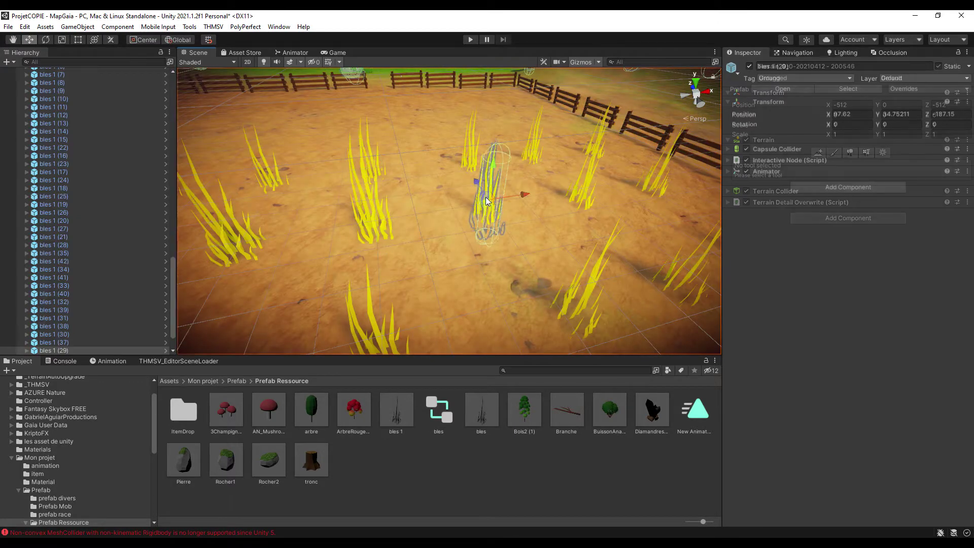
click(580, 187)
click(684, 126)
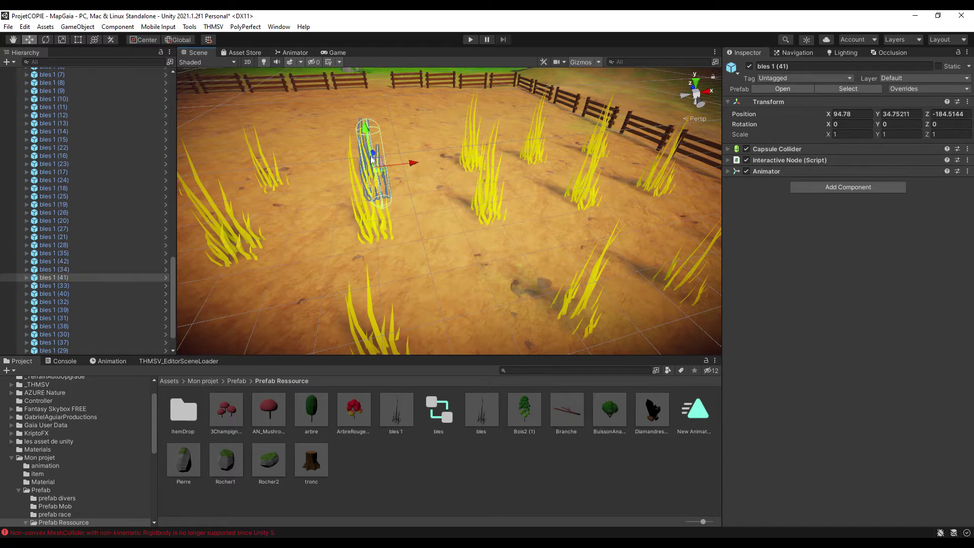
click(270, 173)
right_drag(270, 172, 345, 191)
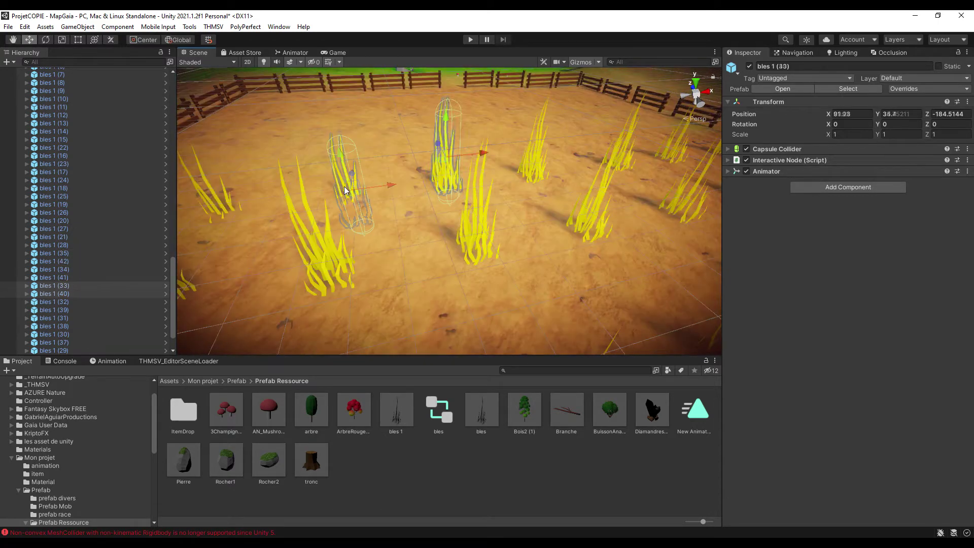
right_drag(456, 228, 406, 213)
click(325, 178)
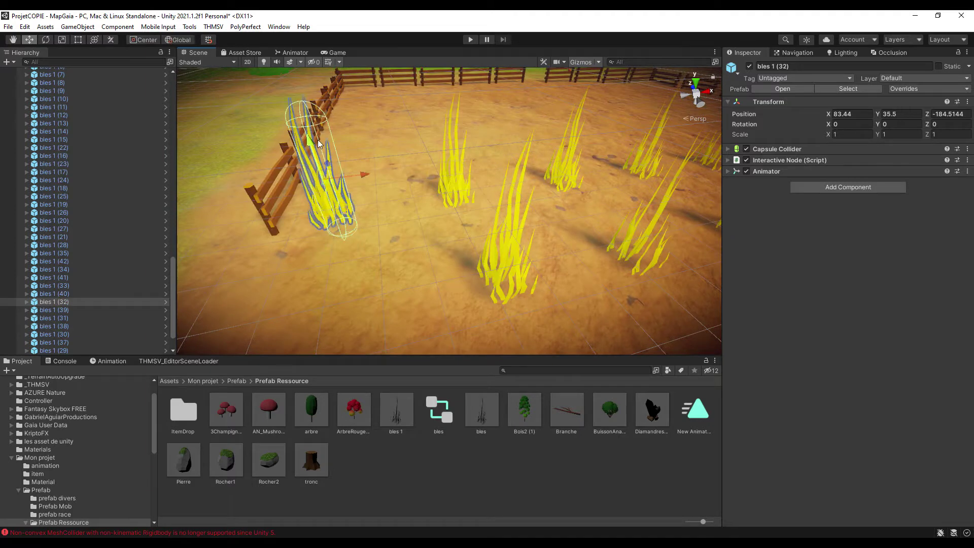
right_drag(325, 177, 469, 309)
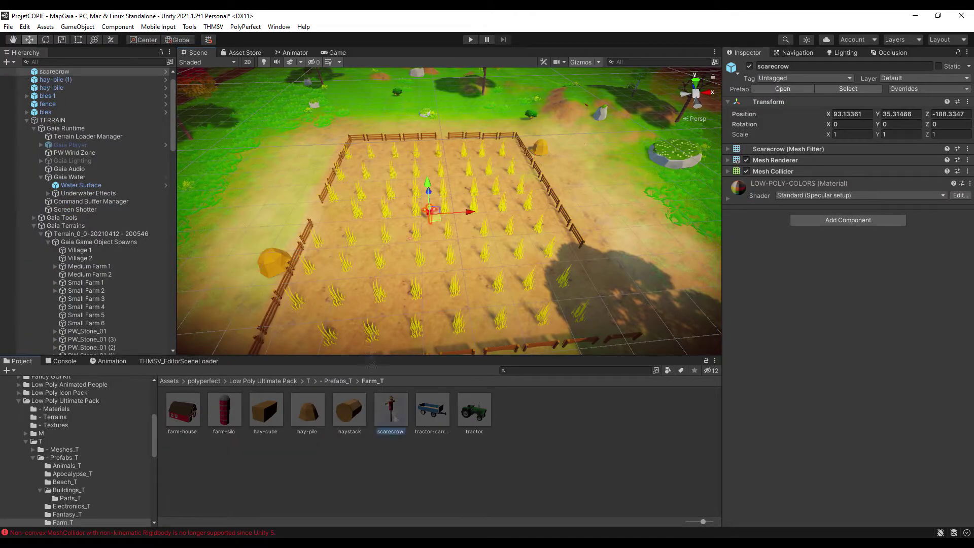
Place a scarecrow, two hay cubes, a tractor trailer, two haystacks and two hay piles around the field
drag(495, 163, 496, 164)
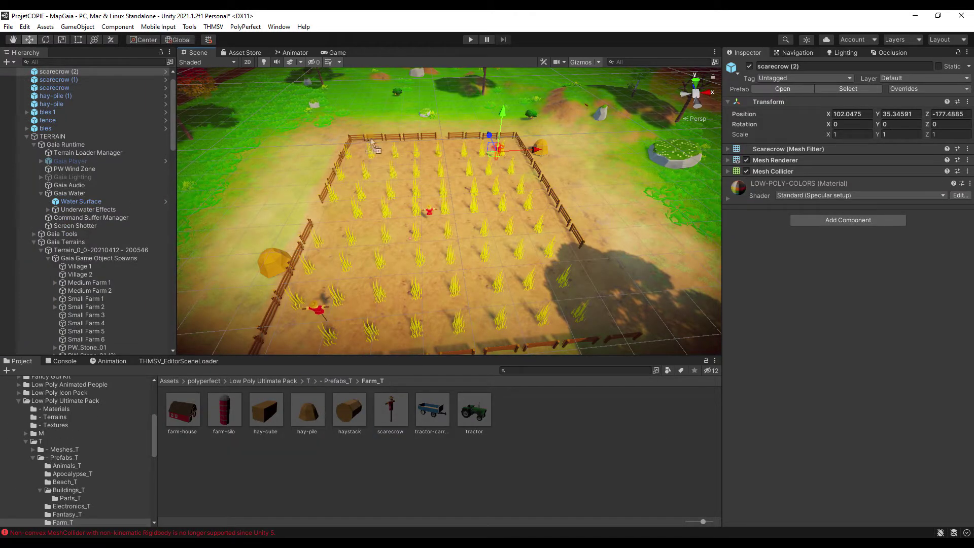
drag(404, 213, 404, 213)
drag(514, 234, 496, 244)
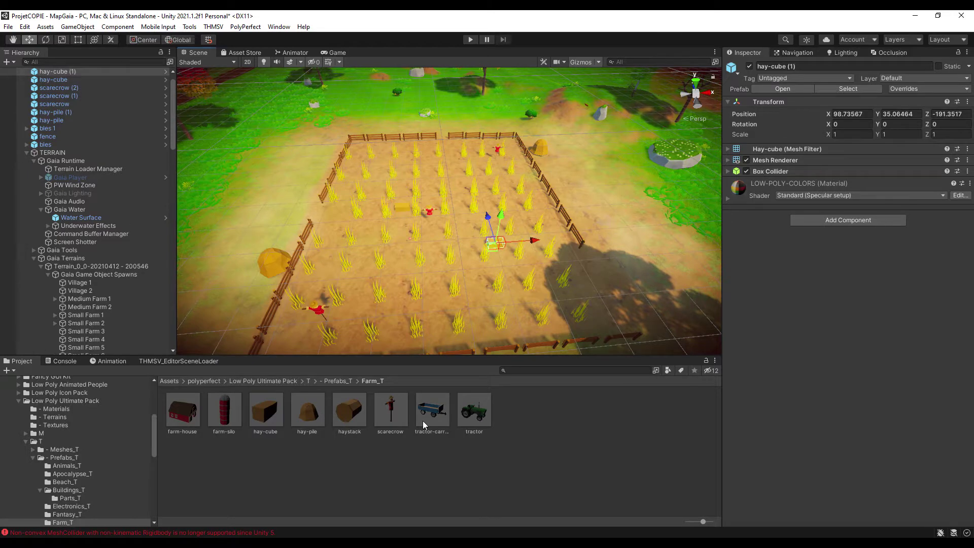
drag(546, 173, 546, 171)
drag(379, 134, 378, 133)
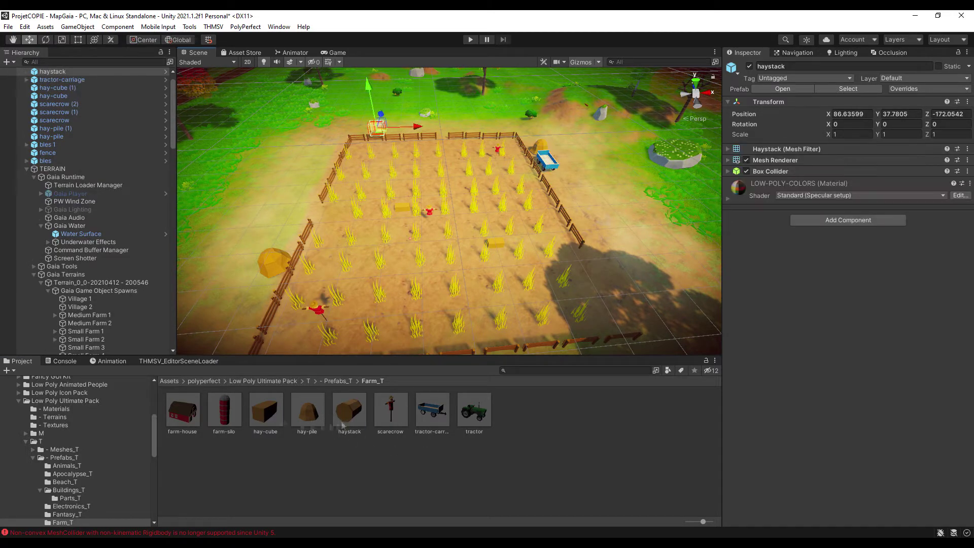
drag(639, 330, 623, 328)
drag(305, 419, 469, 147)
mouse_move(469, 147)
right_down()
mouse_move(443, 111)
mouse_move(495, 196)
right_up()
Move a haystack behind the fence and inspect the trailer, hay-pile (3) and hay-cube
click(496, 196)
drag(495, 196, 490, 279)
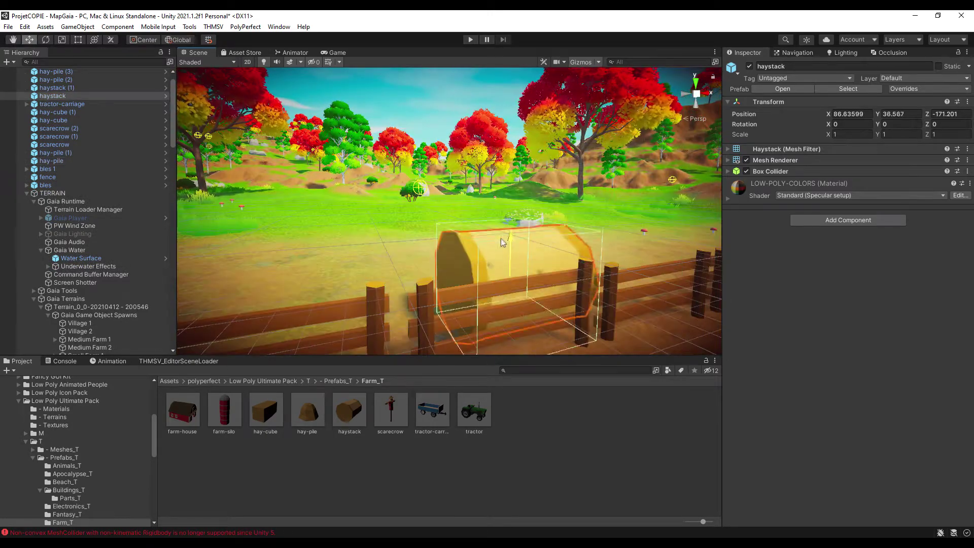
right_drag(490, 279, 490, 279)
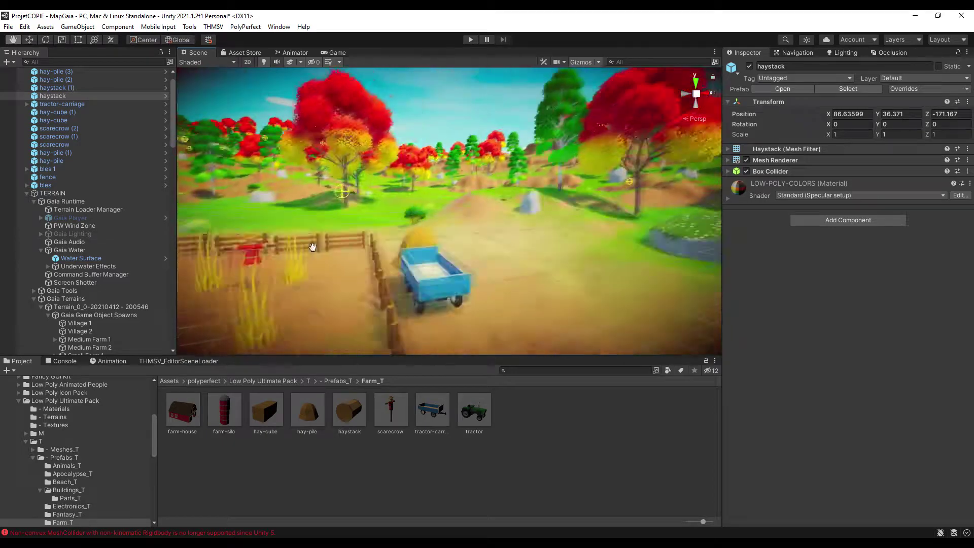
click(355, 262)
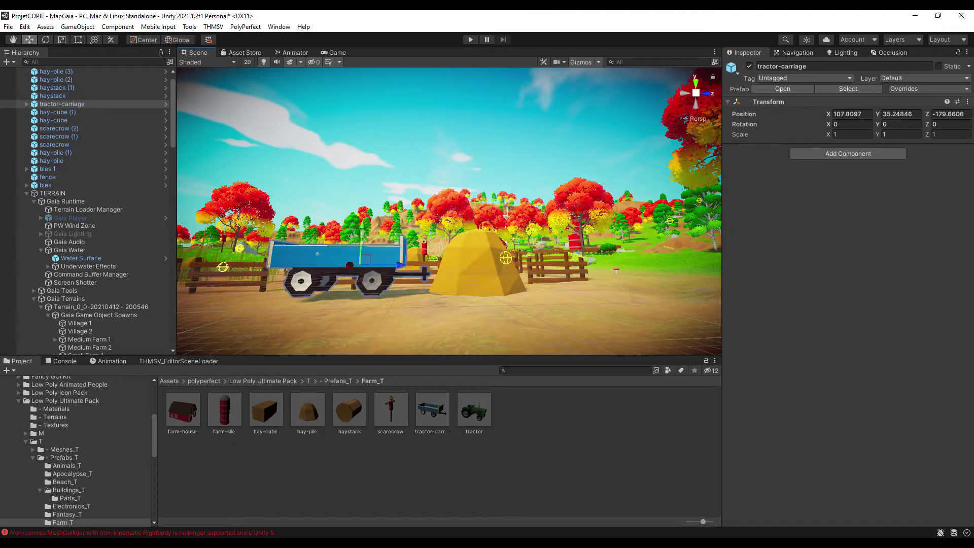
key(f)
click(431, 331)
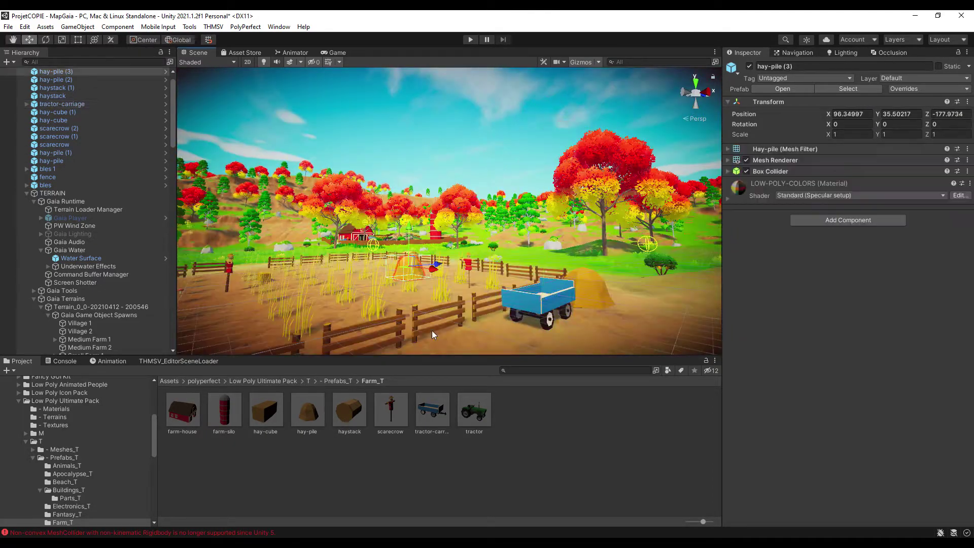
key(f)
mouse_move(390, 242)
right_down()
mouse_move(401, 272)
mouse_move(427, 188)
right_up()
click(424, 254)
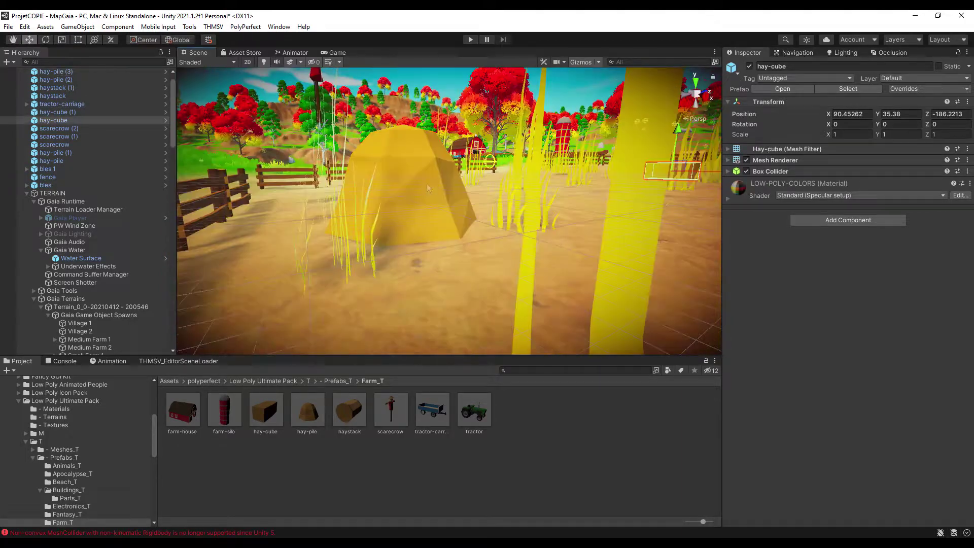
right_drag(398, 144, 405, 168)
Inspect scarecrow (1), the scarecrow by the blue trailer, and hay-pile (1)
click(410, 147)
mouse_move(483, 233)
right_down()
mouse_move(669, 225)
mouse_move(408, 241)
mouse_move(618, 264)
mouse_move(507, 253)
right_up()
click(409, 241)
click(568, 209)
key(f)
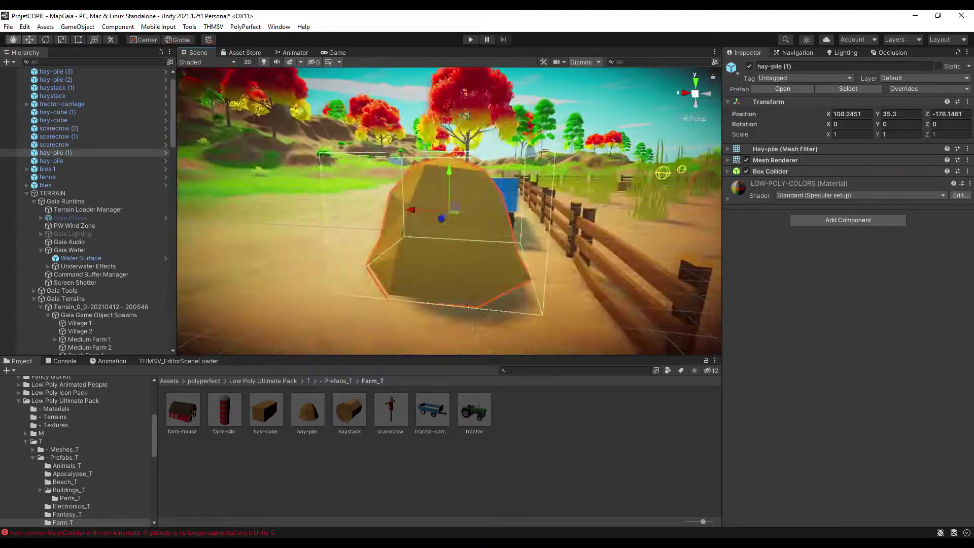
scroll(446, 228, down, 5)
Rotate haystack (1) to about -91° on Z and raise it slightly onto the ground
double_click(56, 87)
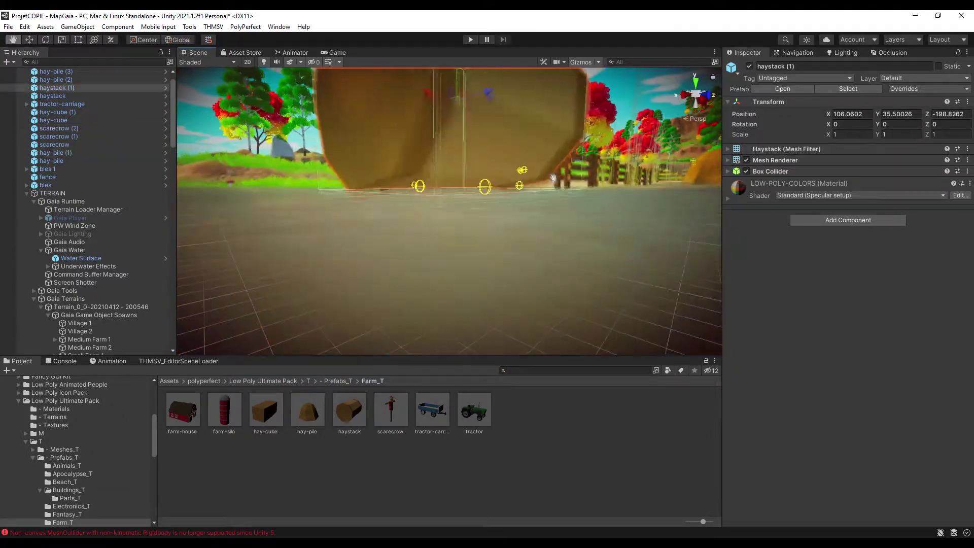
drag(404, 219, 319, 266)
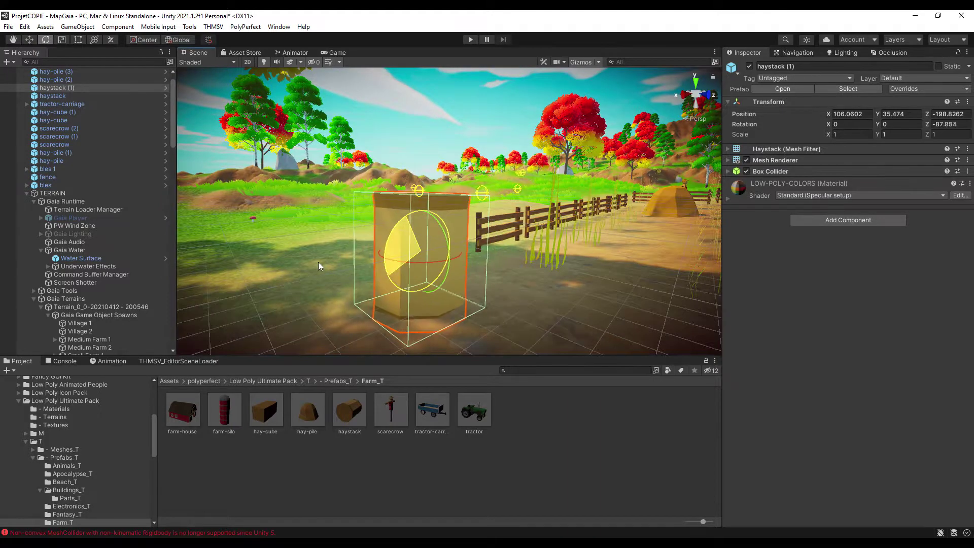
scroll(387, 245, down, 2)
drag(424, 210, 424, 205)
mouse_move(424, 205)
right_down()
mouse_move(457, 193)
mouse_move(488, 267)
right_up()
Lower scarecrow (3) flat into the blue cart
click(379, 172)
key(f)
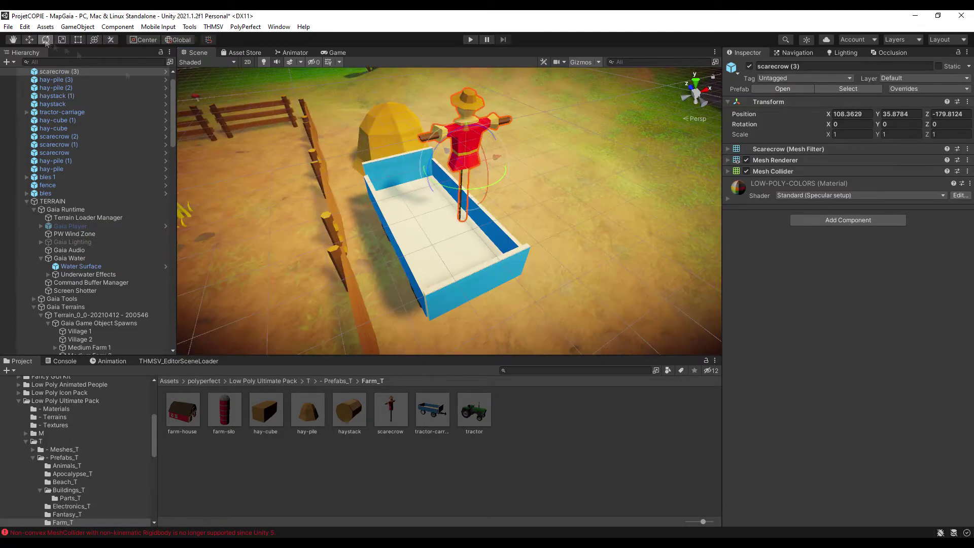
click(29, 40)
drag(441, 173, 443, 194)
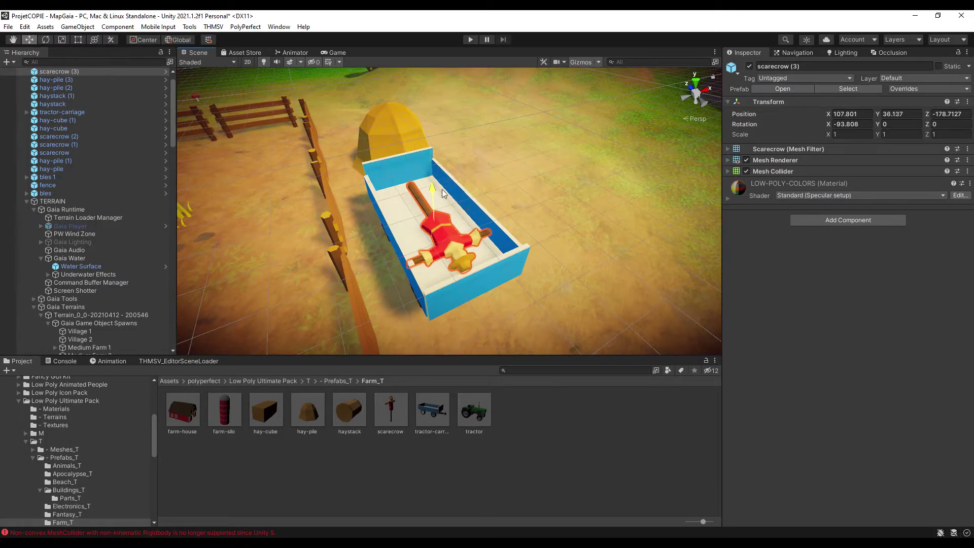
scroll(562, 293, up, 3)
Duplicate the scarecrow as scarecrow (4) and (5) and position the copies along the cart
key(ctrl+d)
mouse_move(431, 223)
mouse_down()
mouse_move(431, 209)
mouse_move(438, 221)
mouse_up()
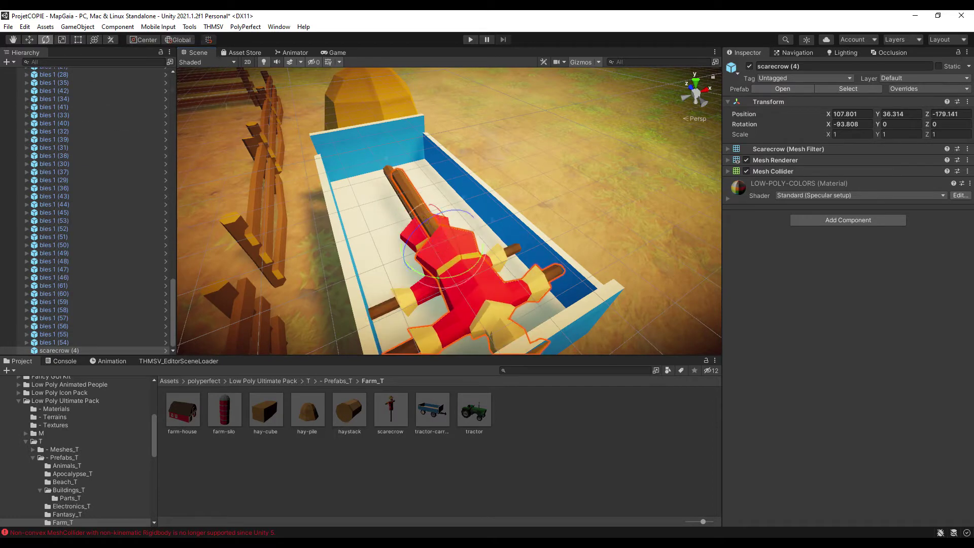
alt+drag(324, 238, 394, 272)
key(f)
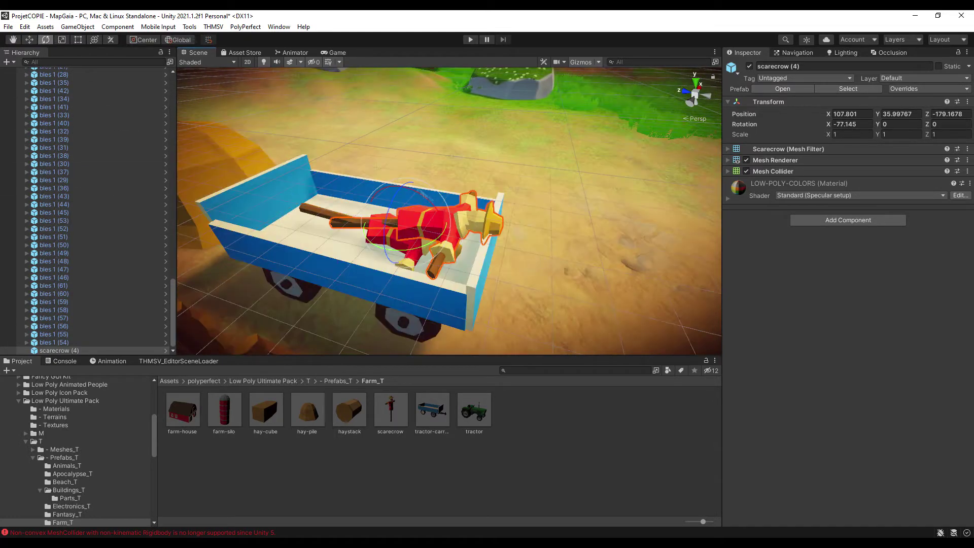
key(w)
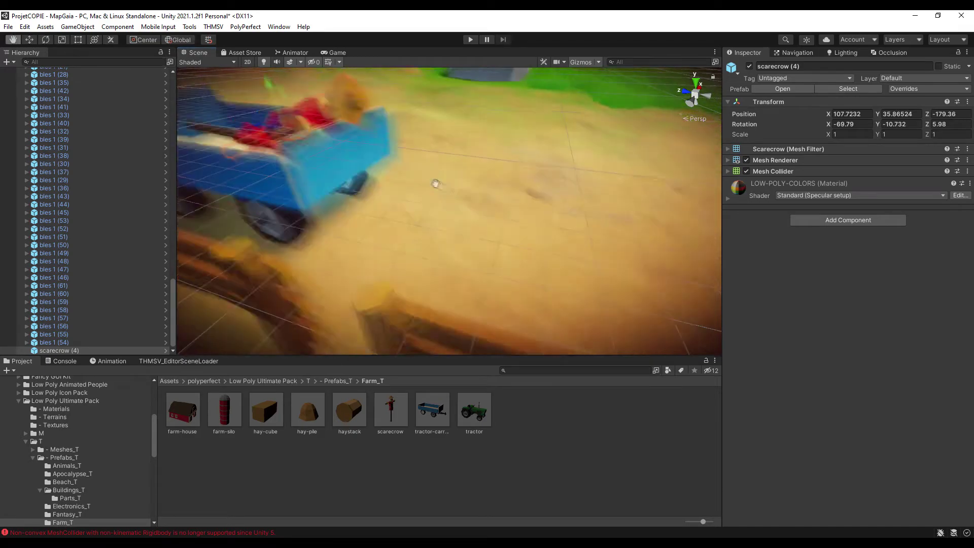
alt+drag(437, 192, 344, 197)
drag(391, 411, 420, 175)
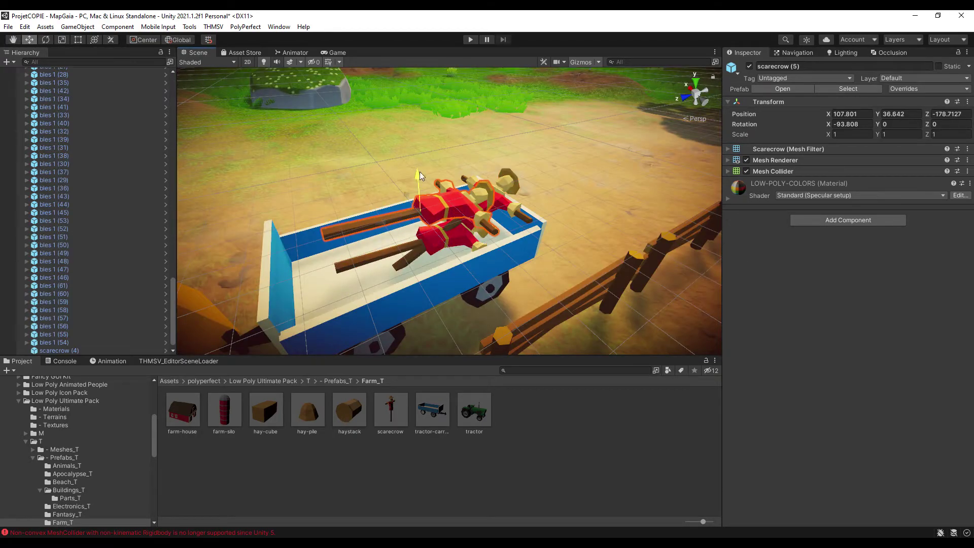
drag(387, 214, 369, 264)
drag(382, 222, 300, 247)
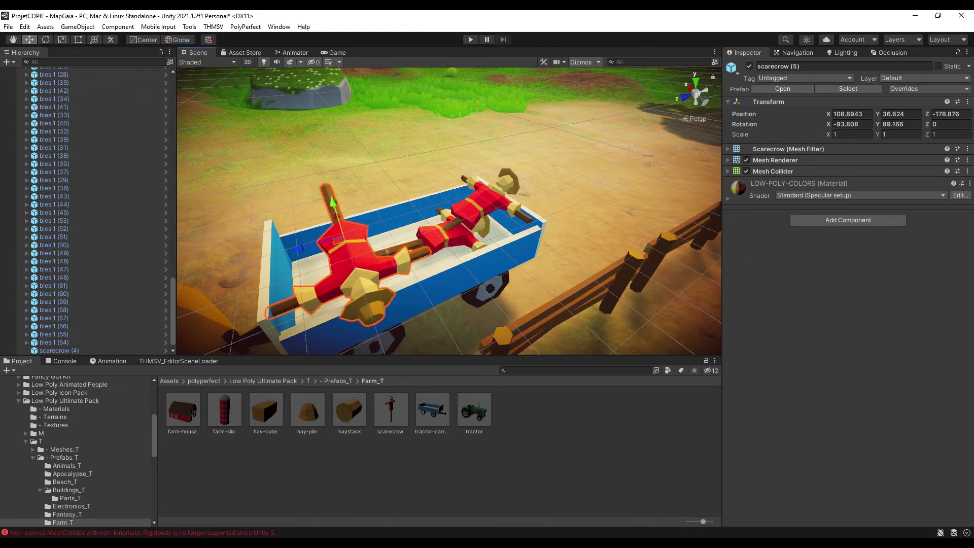
Rotate scarecrow (5) so it lies flat in the cart
right_drag(343, 202, 395, 213)
key(e)
drag(406, 233, 419, 218)
right_drag(419, 219, 697, 94)
mouse_move(269, 191)
right_down()
mouse_move(376, 278)
mouse_move(305, 202)
right_up()
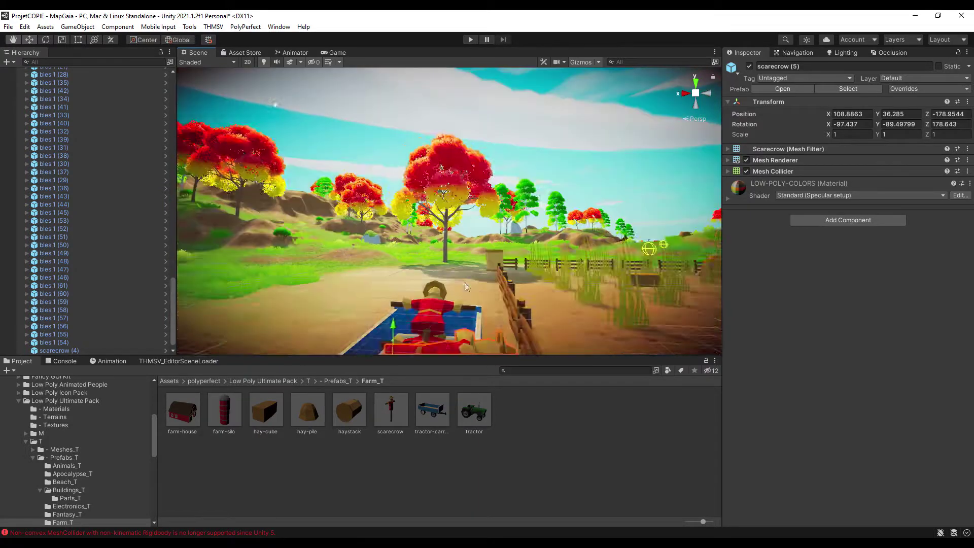
click(45, 41)
right_drag(270, 101, 32, 62)
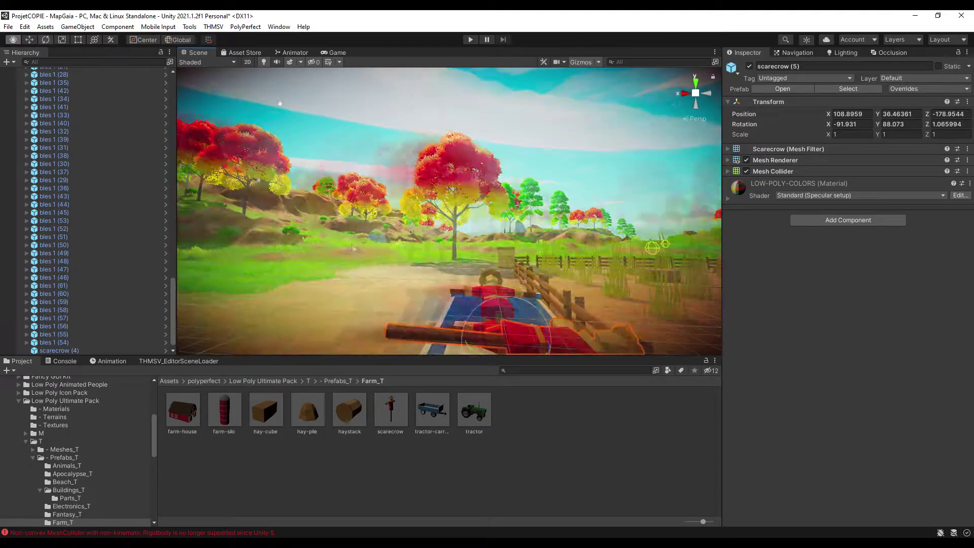
Review the cart and scarecrows from close up, underneath, and across the whole farm
right_drag(466, 226, 436, 218)
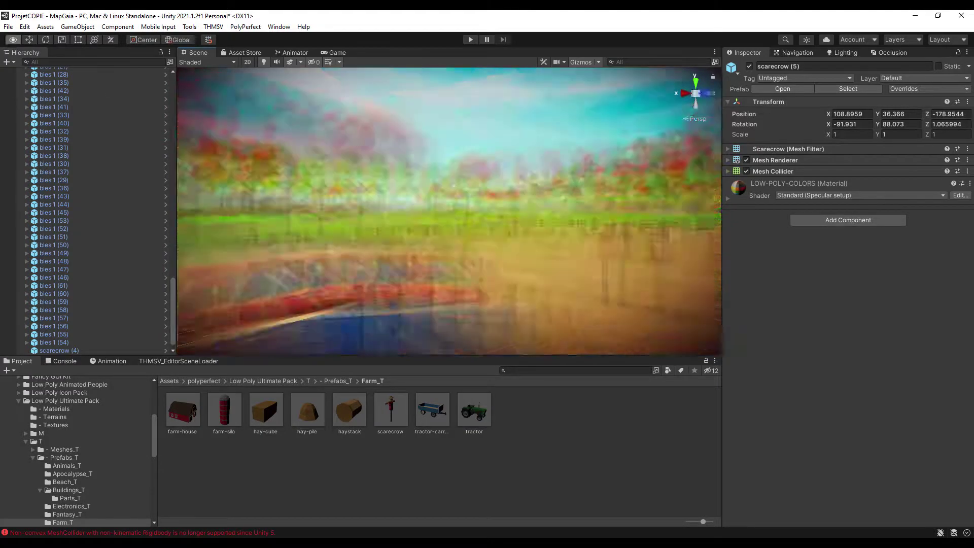
right_drag(583, 229, 621, 236)
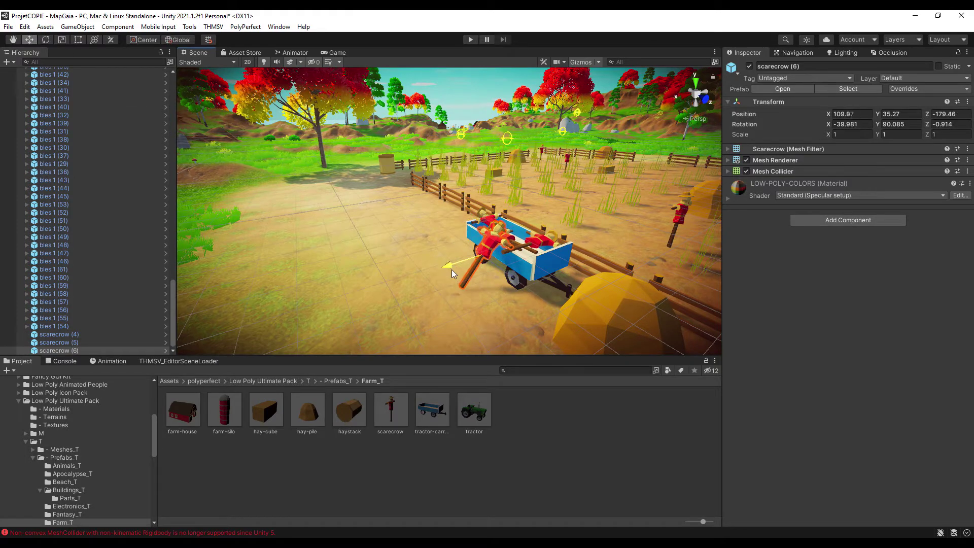
right_drag(453, 273, 341, 198)
mouse_move(376, 163)
right_down()
mouse_move(385, 168)
mouse_move(378, 172)
right_up()
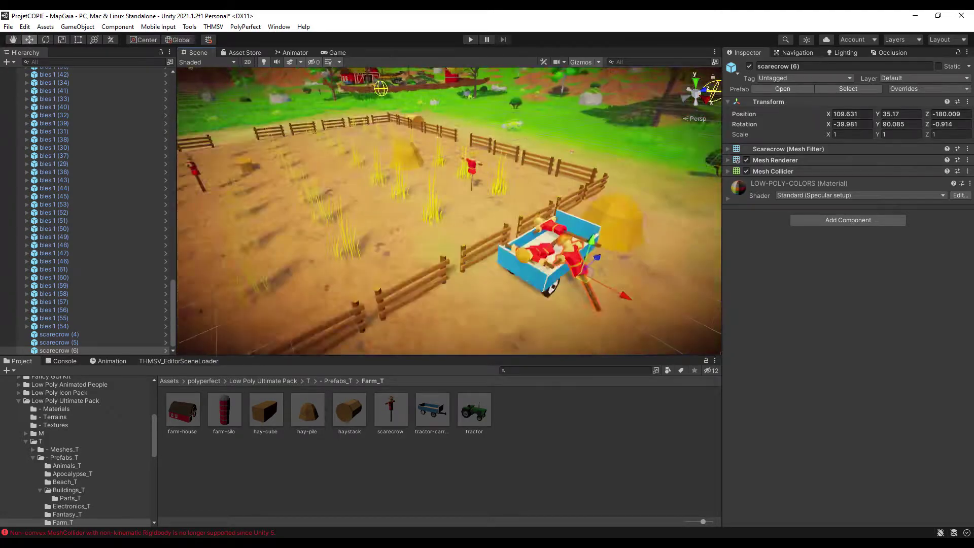
right_drag(377, 172, 378, 172)
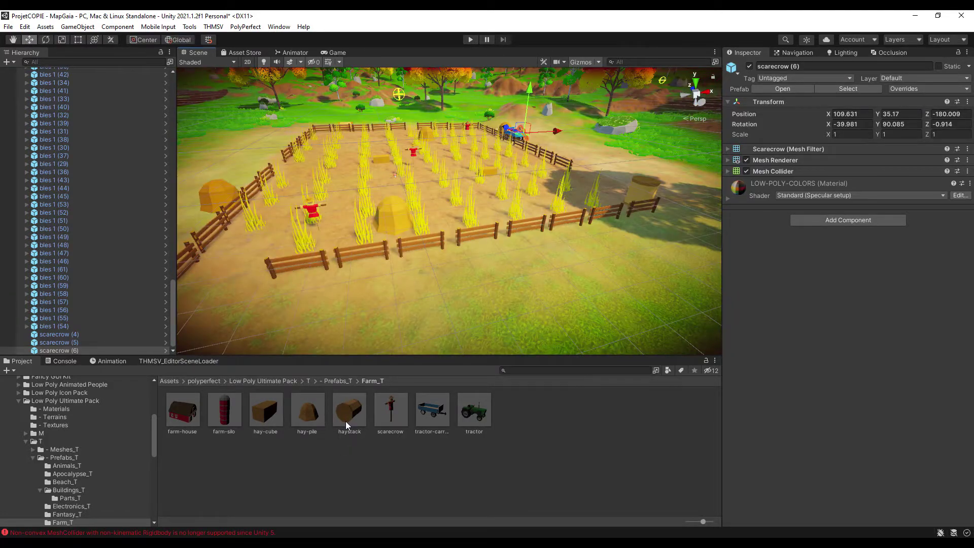
Place haystack (2) by the fence and a farm silo left of the field
drag(491, 282, 491, 282)
right_drag(497, 202, 497, 202)
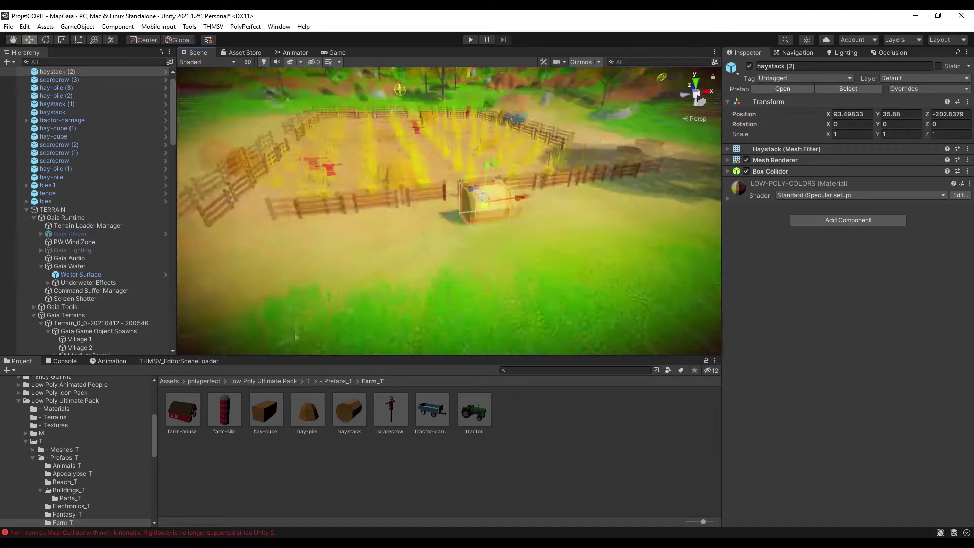
drag(533, 233, 324, 186)
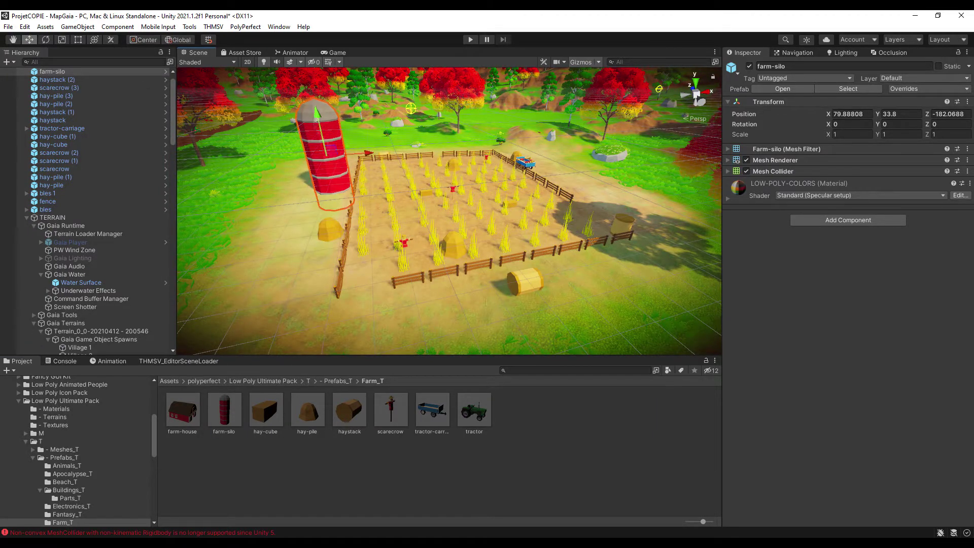
right_drag(449, 211, 448, 210)
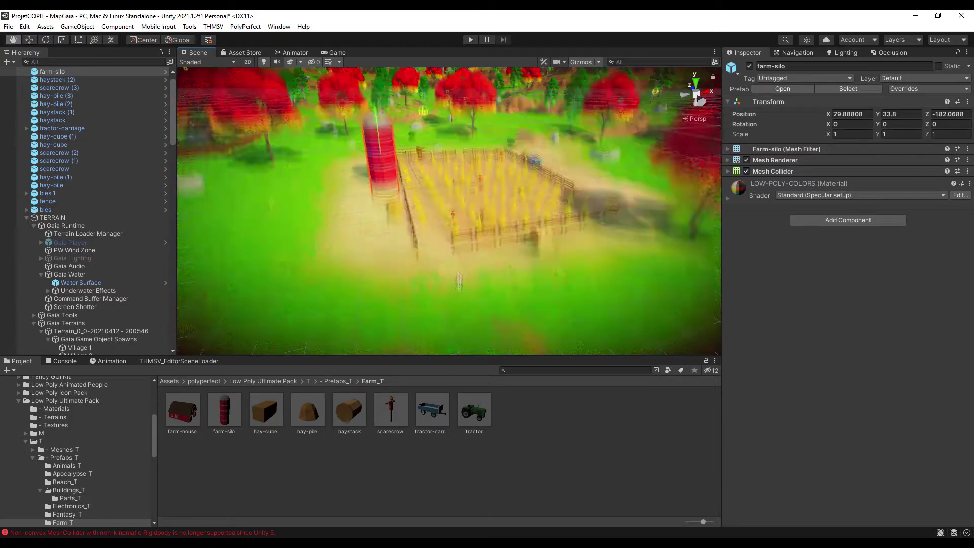
click(27, 225)
Nest all 34 fence pieces under one parent object in the Hierarchy
scroll(102, 228, down, 1)
click(61, 276)
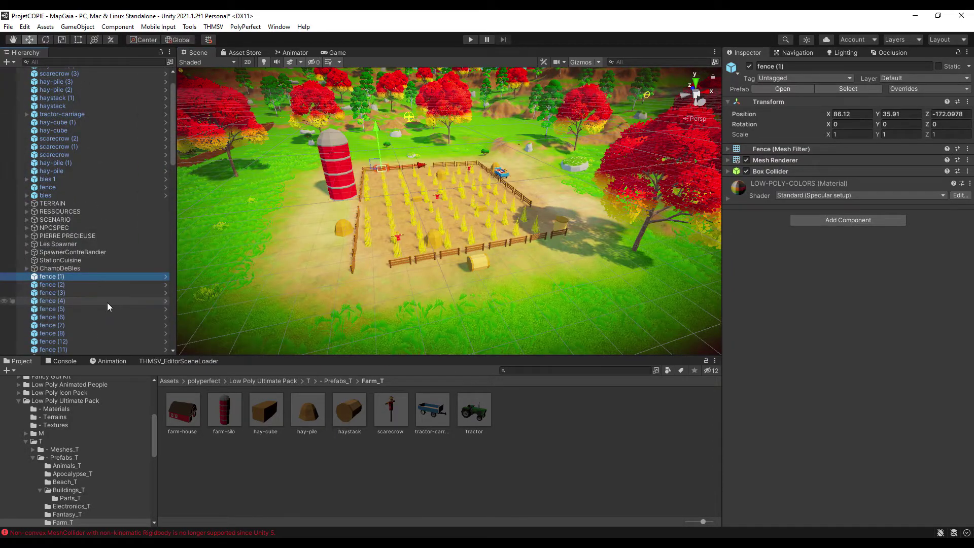
scroll(108, 302, down, 3)
shift+click(104, 301)
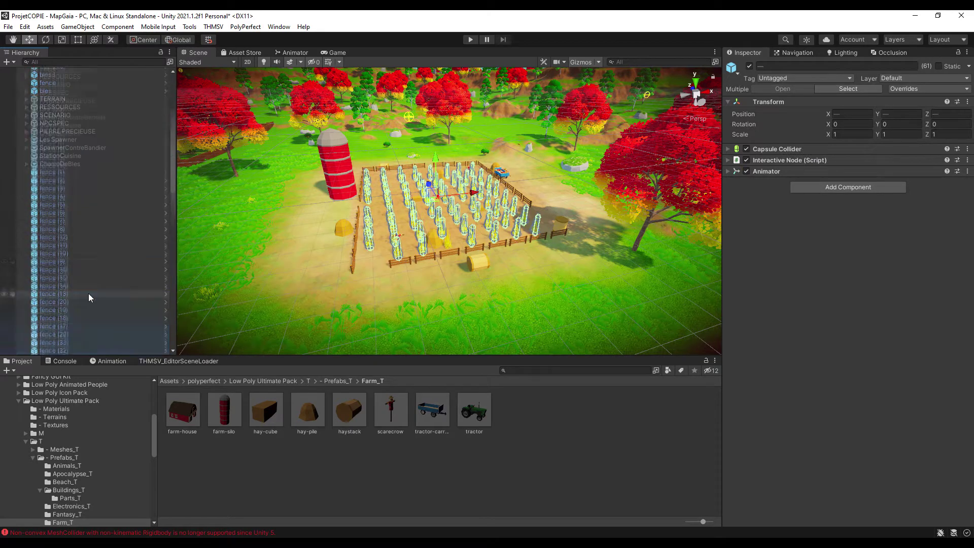
scroll(89, 298, up, 5)
scroll(88, 304, up, 5)
scroll(89, 325, up, 5)
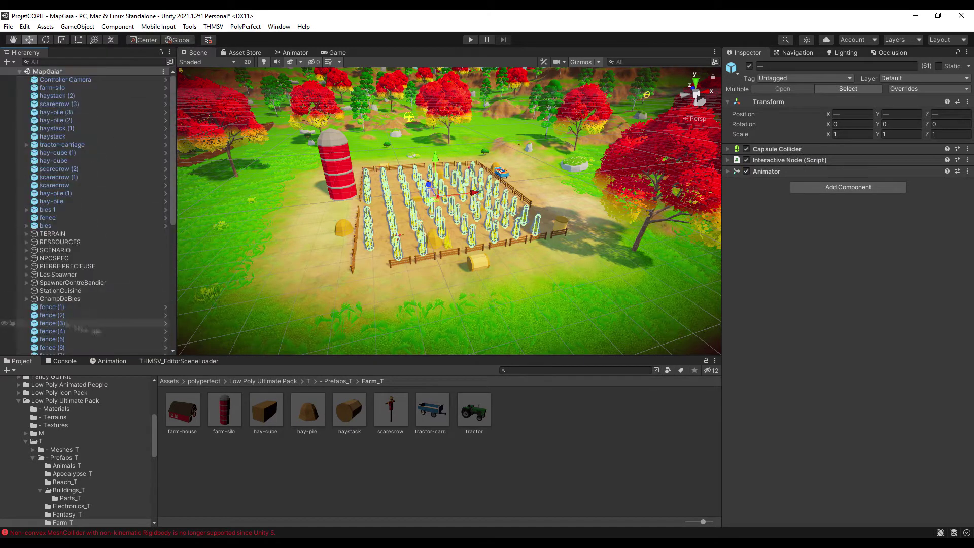
click(89, 307)
scroll(102, 315, down, 5)
shift+click(109, 335)
scroll(108, 321, up, 4)
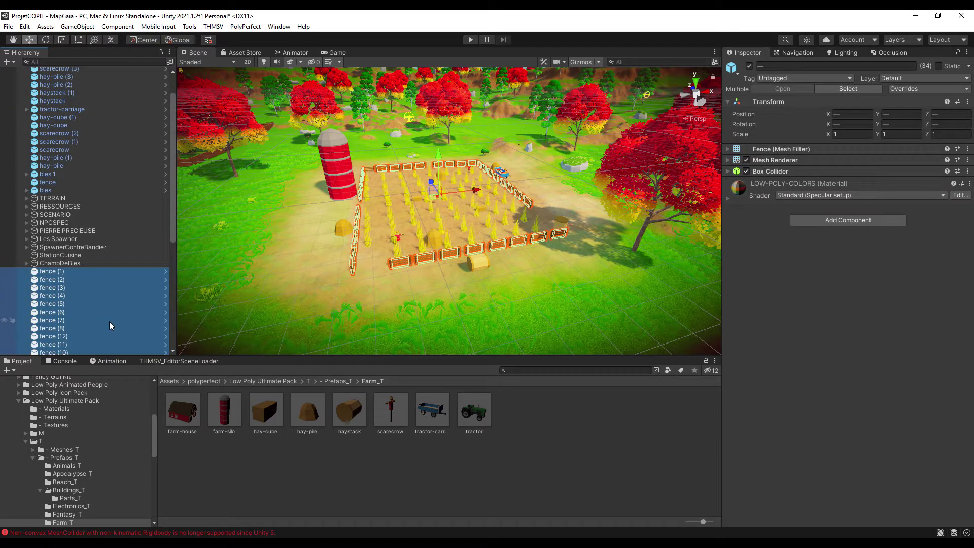
drag(108, 321, 63, 214)
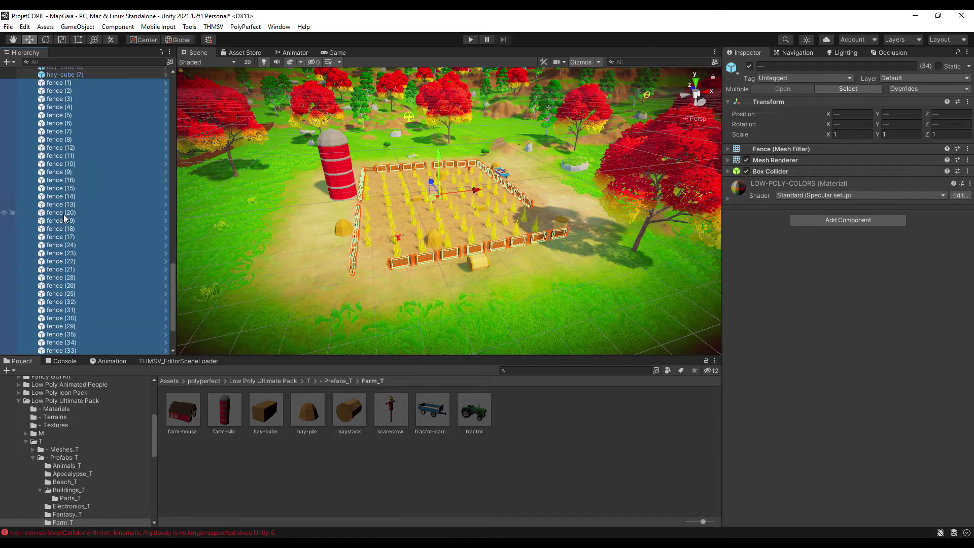
Group the 15 farm props from farm-silo to hay-pile under a parent and move bles 1 into ChampDeBles
click(53, 88)
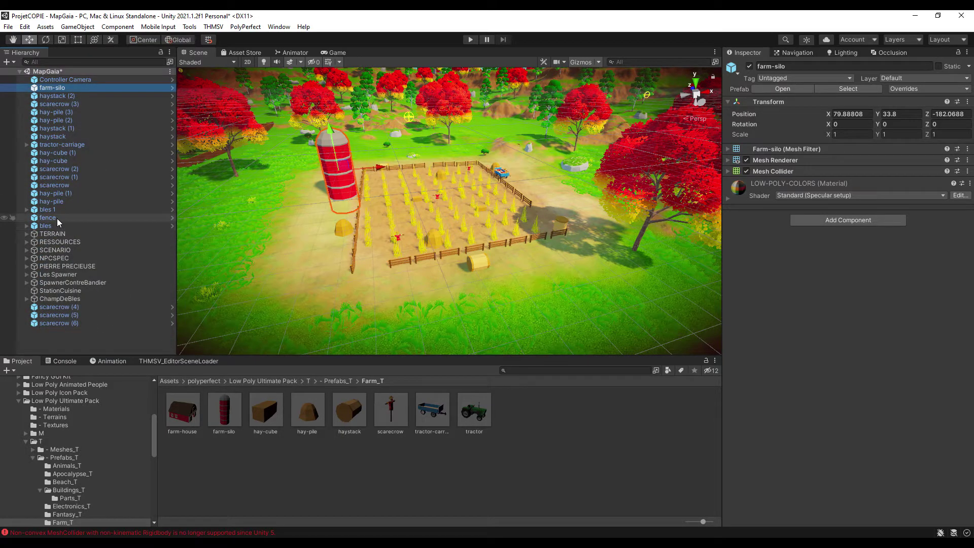
shift+click(62, 201)
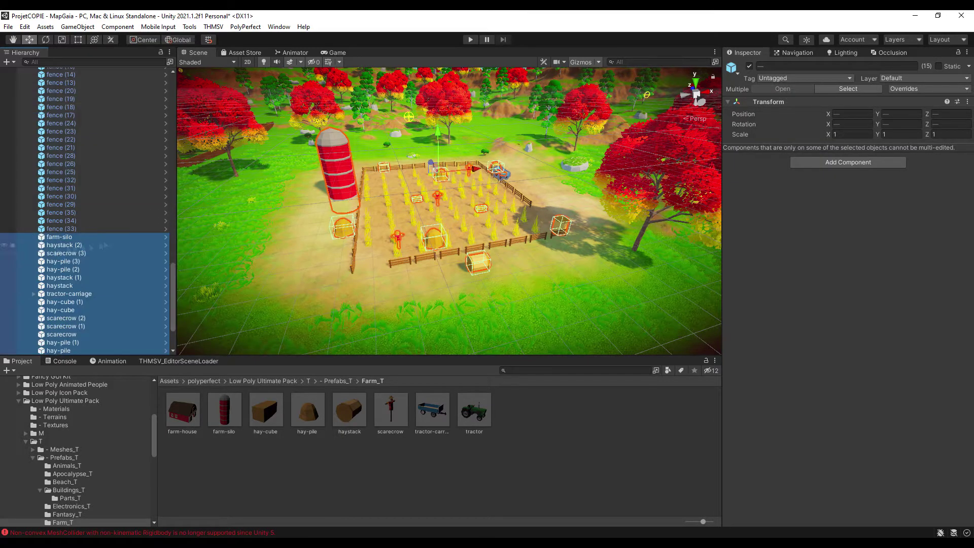
drag(62, 201, 54, 107)
click(53, 105)
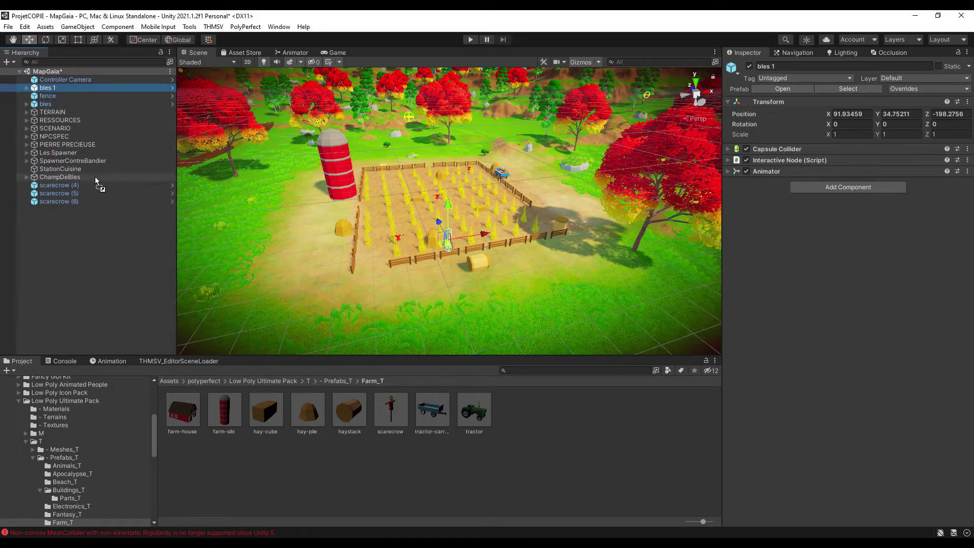
drag(97, 181, 97, 179)
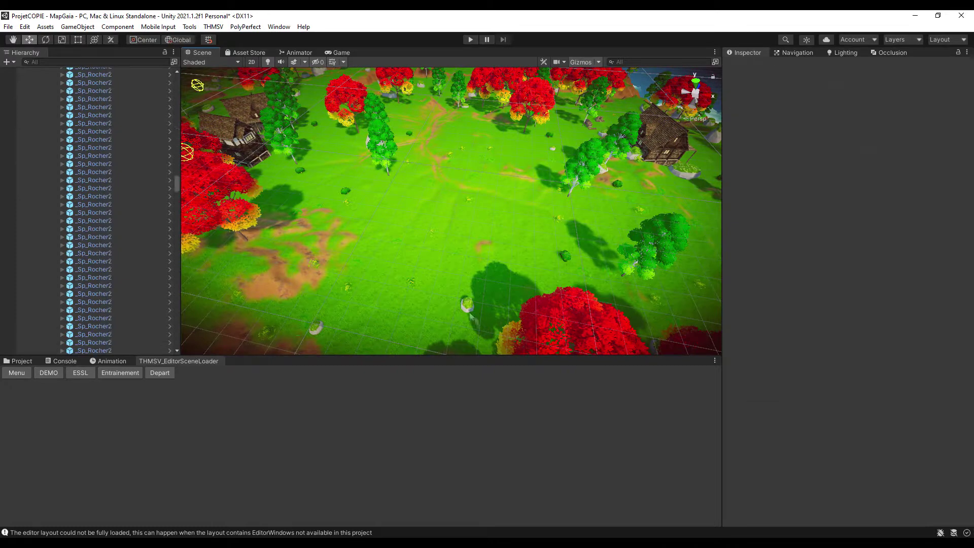
Scroll the view of the MapGaia scene back in the editor
scroll(121, 210, down, 5)
Select the Gaia terrain object in the Hierarchy for editing
scroll(449, 244, up, 3)
drag(176, 306, 176, 77)
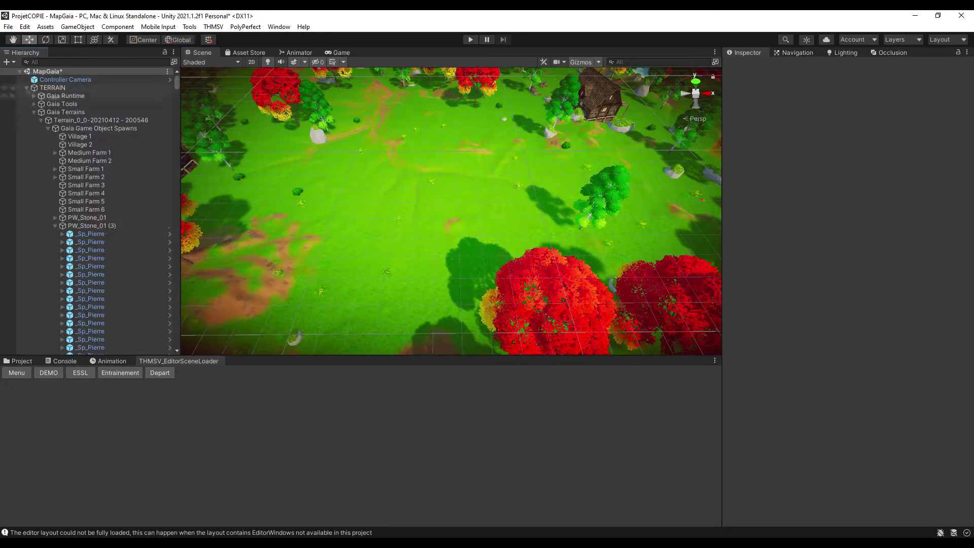
click(63, 96)
click(95, 120)
click(68, 112)
click(61, 104)
click(55, 121)
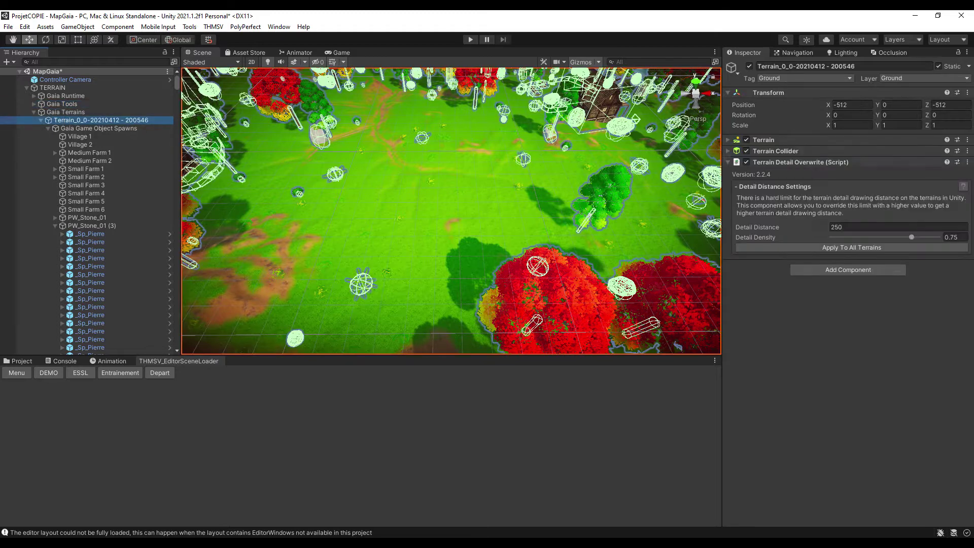
Switch the Terrain component to Paint Texture and paint a rectangular brown dirt field
click(726, 162)
click(728, 139)
click(831, 152)
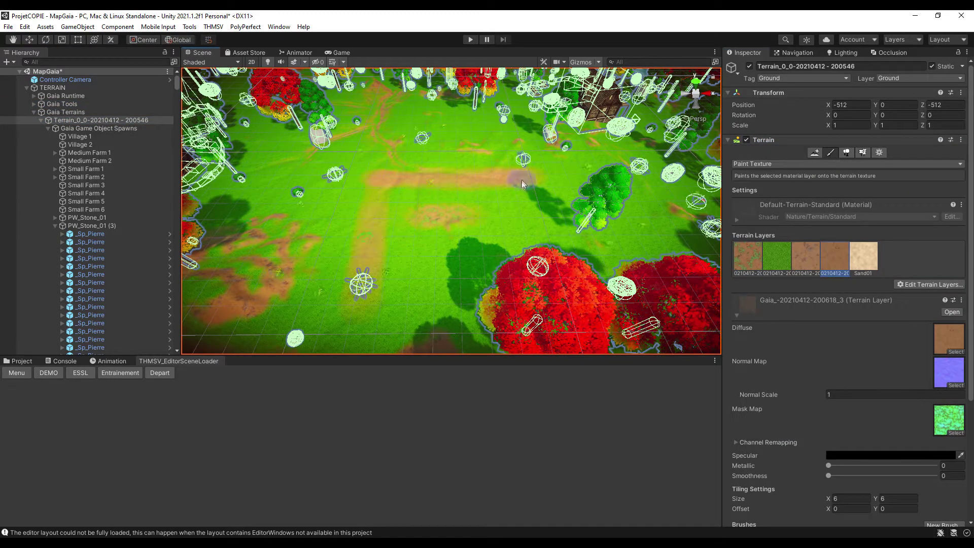
scroll(370, 297, down, 2)
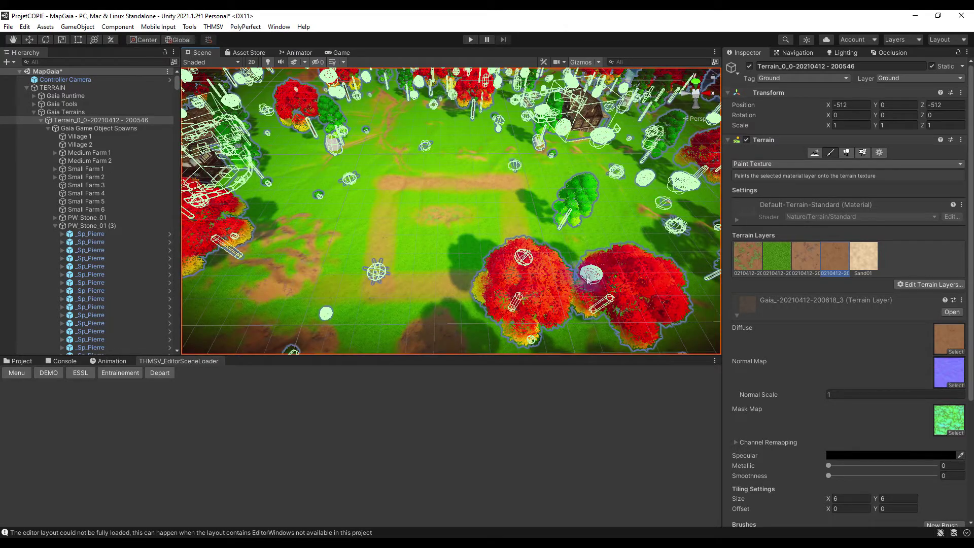
scroll(846, 421, down, 5)
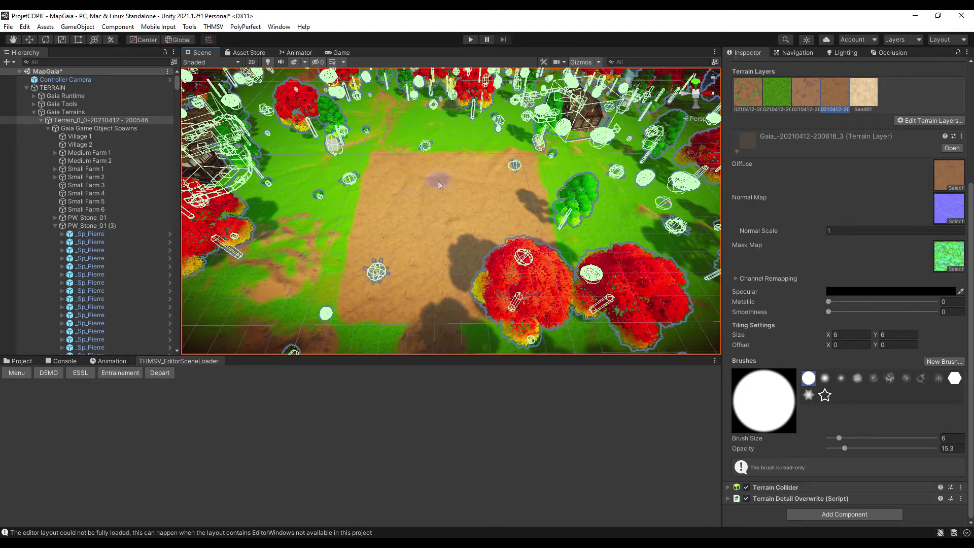
Choose the Sand01 layer with Brush Size 8 and Opacity 3.9
alt+drag(404, 247, 456, 243)
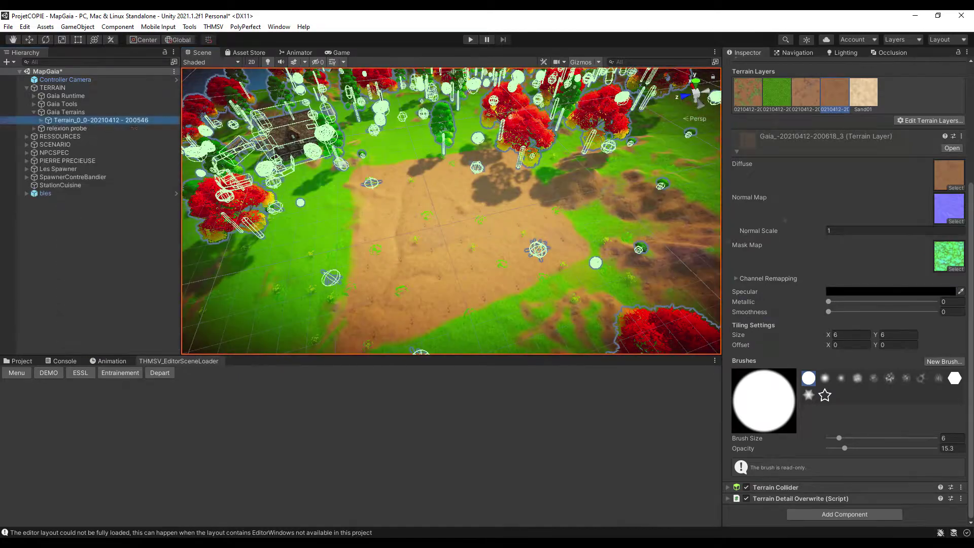
scroll(802, 183, up, 3)
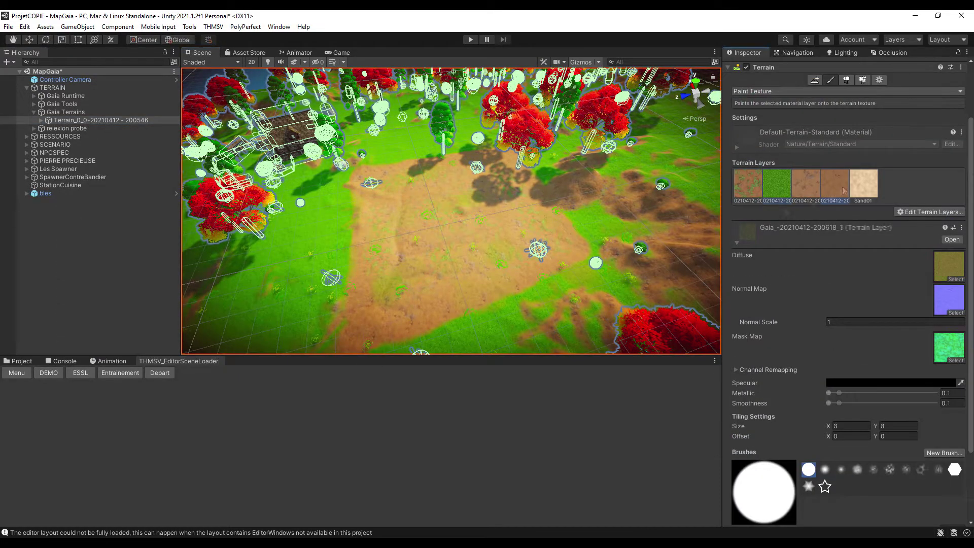
click(863, 184)
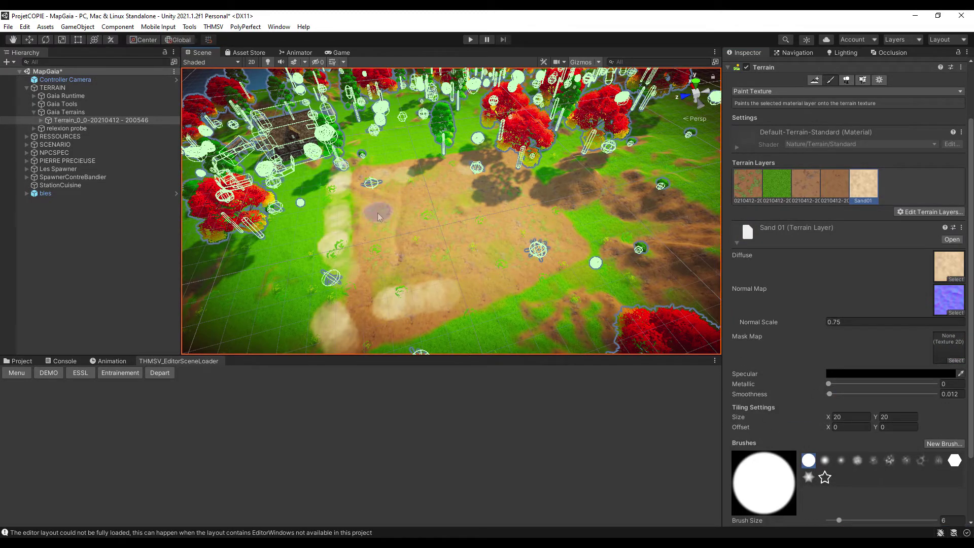
click(777, 183)
click(863, 183)
scroll(824, 391, down, 3)
drag(841, 438, 832, 449)
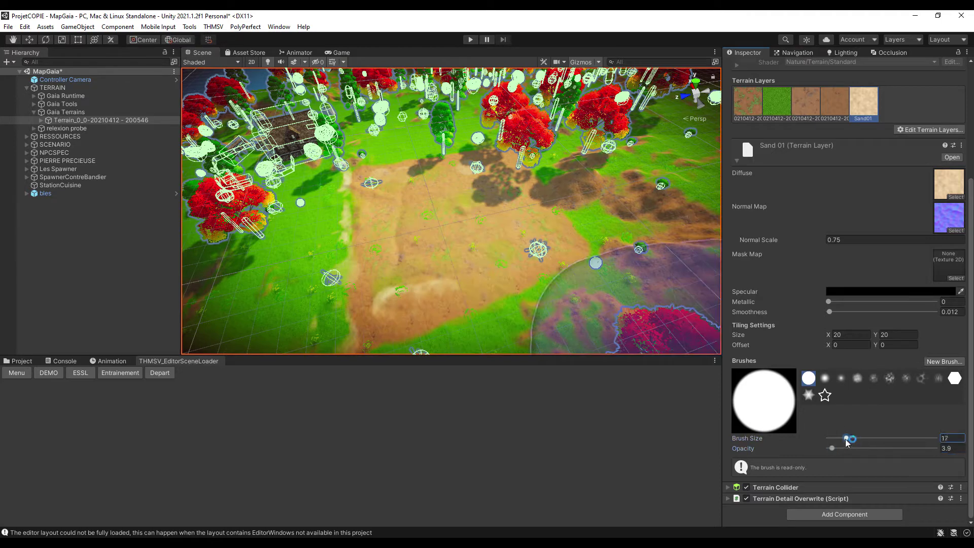
Paint sand over the field, then darker soil strokes along its edges
drag(487, 213, 459, 297)
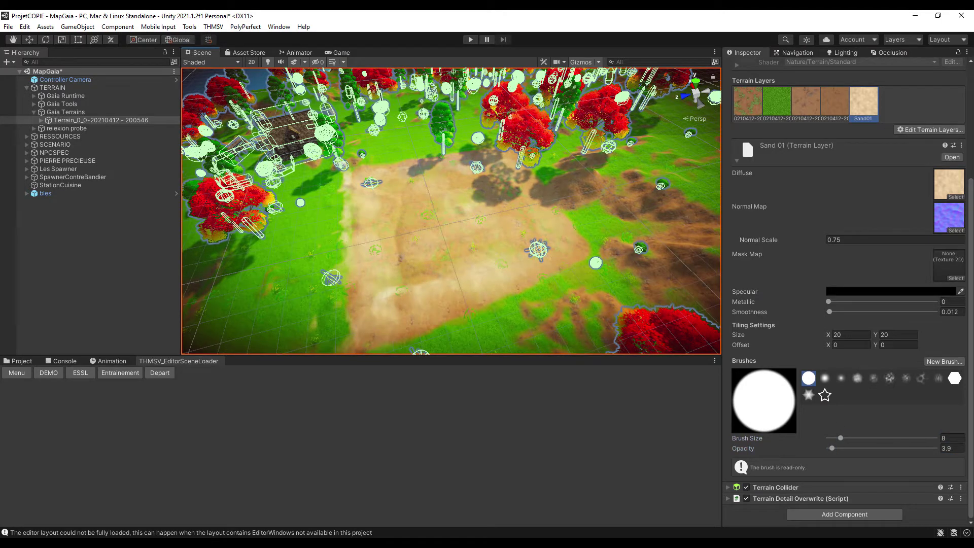
click(834, 101)
drag(446, 195, 435, 330)
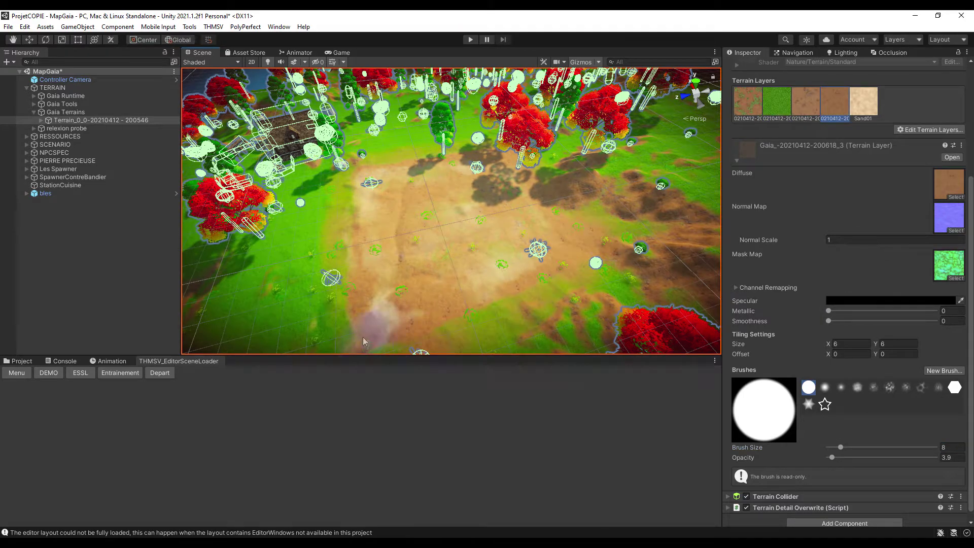
scroll(388, 323, up, 5)
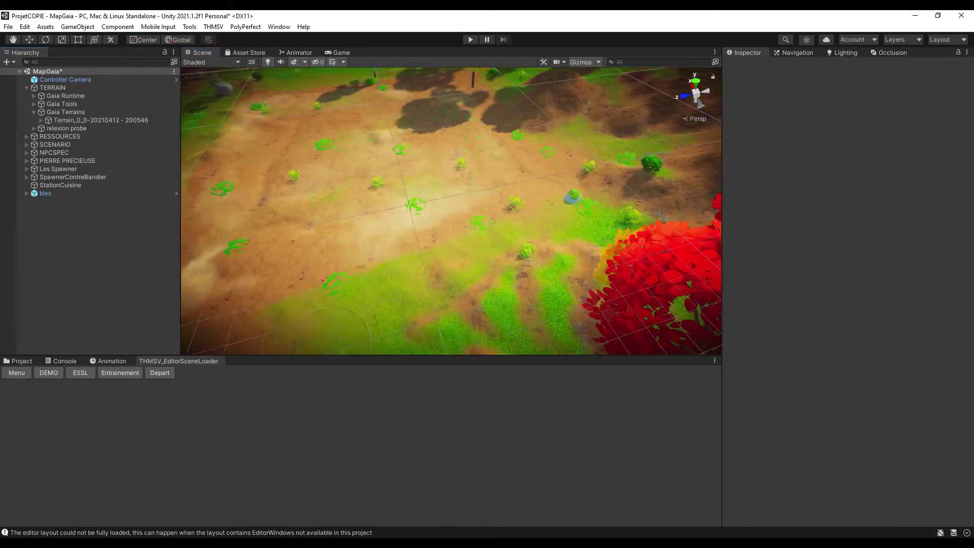
Place a bles wheat prefab from the project assets onto the dirt field
double_click(45, 193)
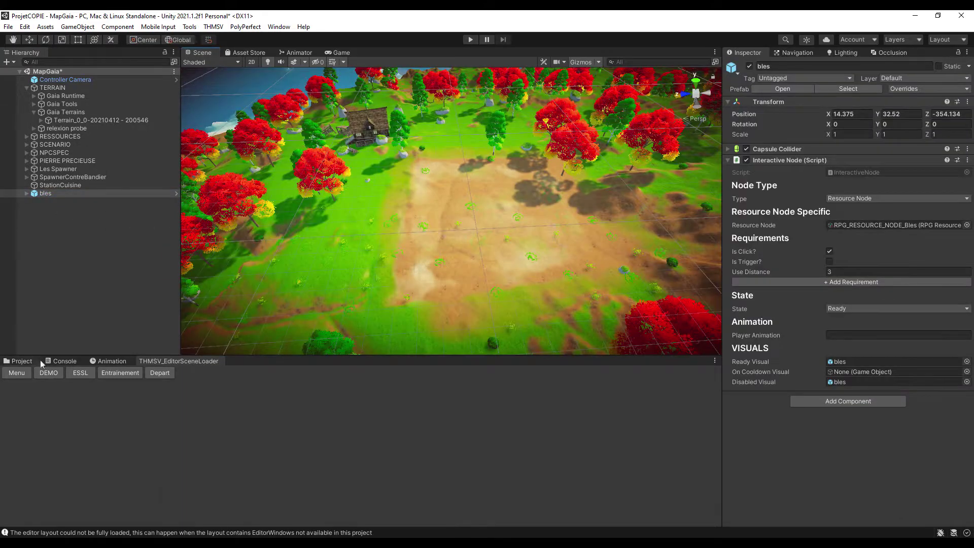
click(41, 362)
drag(395, 421, 505, 324)
key(f)
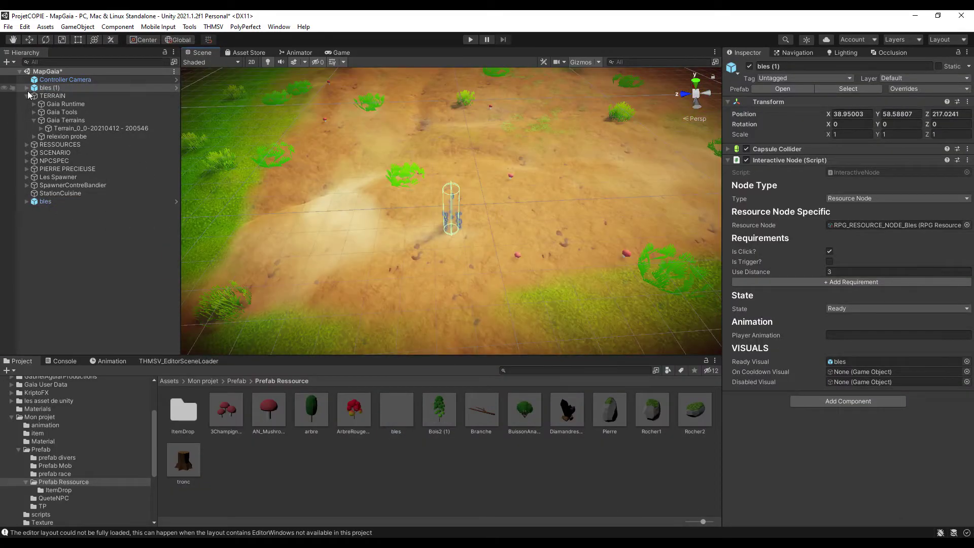
click(28, 96)
mouse_move(567, 198)
alt+mouse_down()
mouse_move(468, 285)
mouse_move(413, 223)
mouse_move(414, 109)
alt+mouse_up()
Duplicate the wheat node with Ctrl+D to build a single row of copies
key(ctrl+d)
key(ctrl+d)
key(ctrl+d)
key(ctrl+d)
key(ctrl+d)
scroll(466, 159, down, 3)
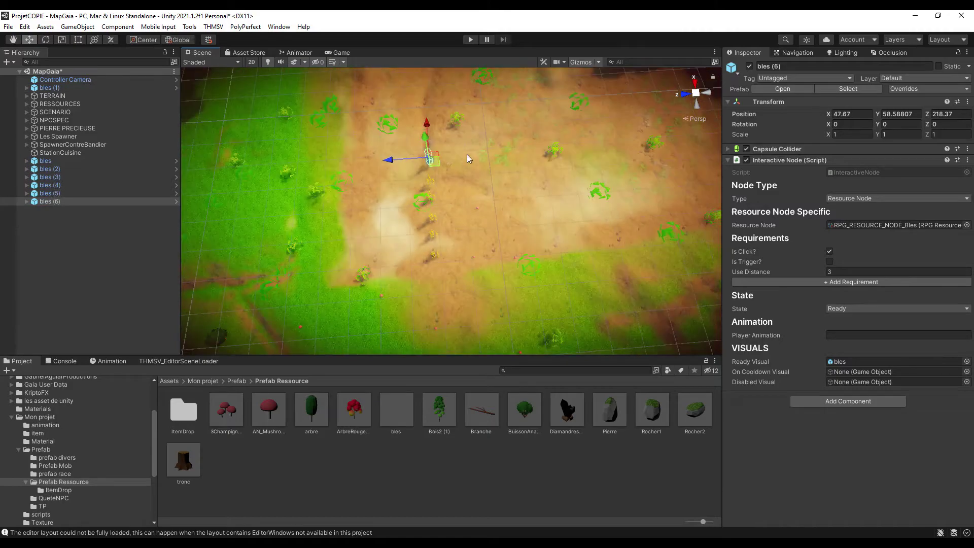
scroll(461, 168, down, 5)
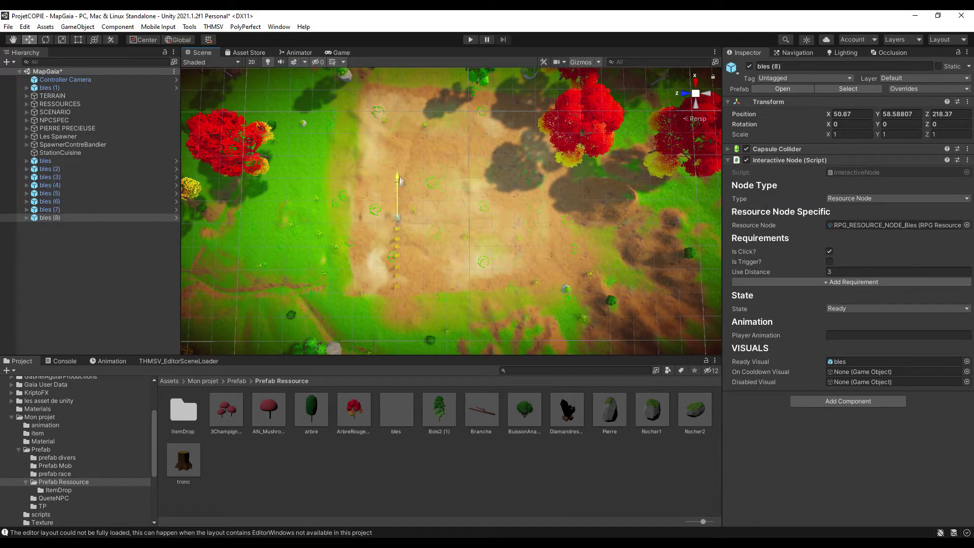
key(ctrl+d)
drag(399, 181, 401, 106)
key(ctrl+d)
key(ctrl+d)
key(ctrl+d)
key(ctrl+d)
drag(400, 107, 400, 96)
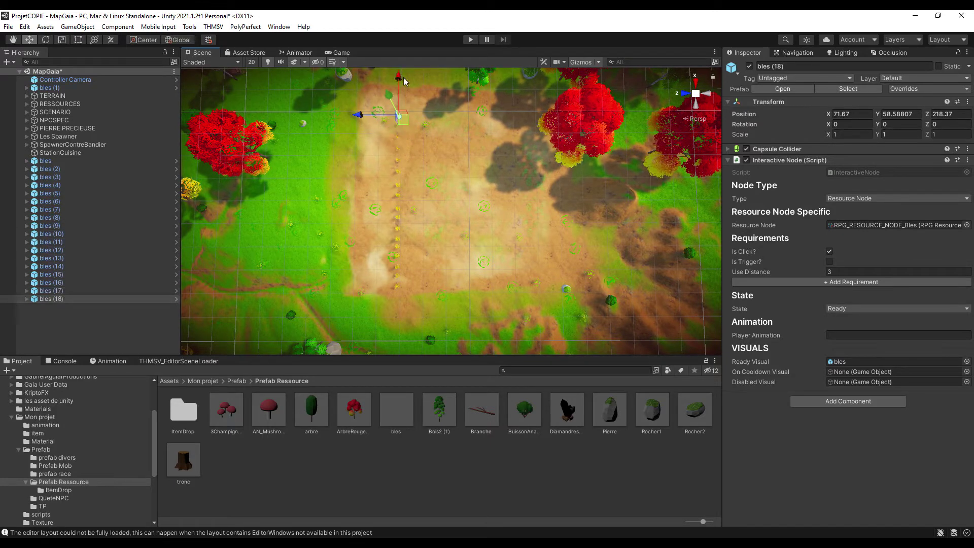
Duplicate the row bles (1) through bles (18) repeatedly to fill the field
click(60, 169)
shift+click(69, 298)
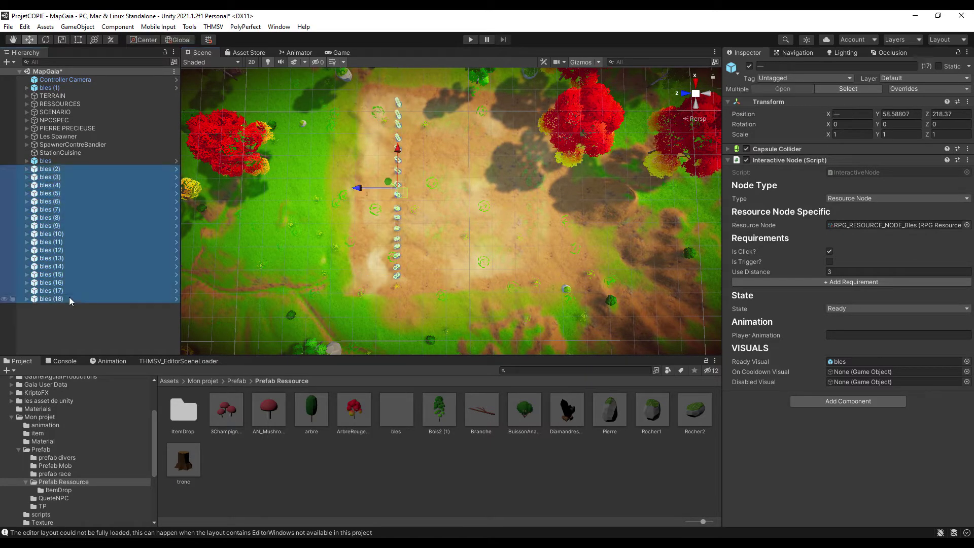
click(56, 162)
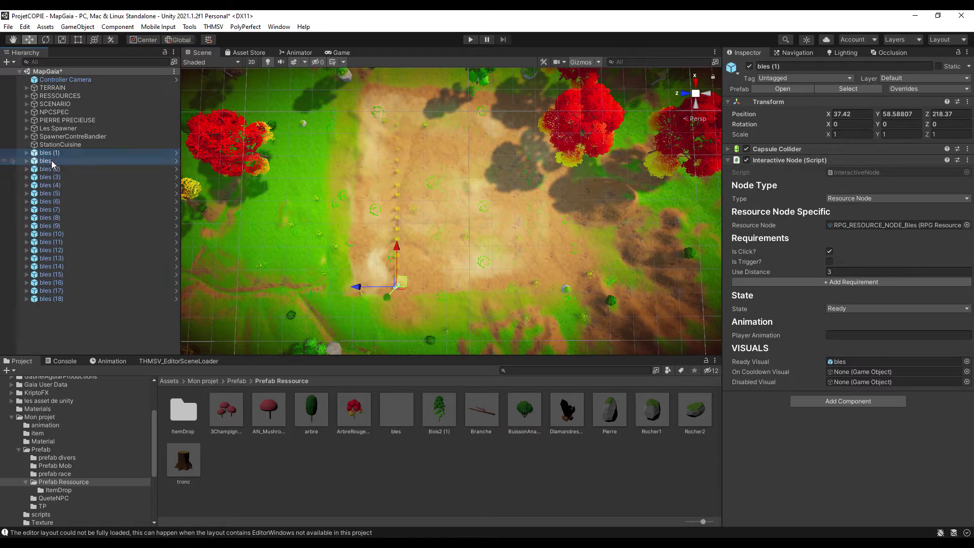
shift+click(63, 299)
key(ctrl+d)
drag(360, 193, 389, 199)
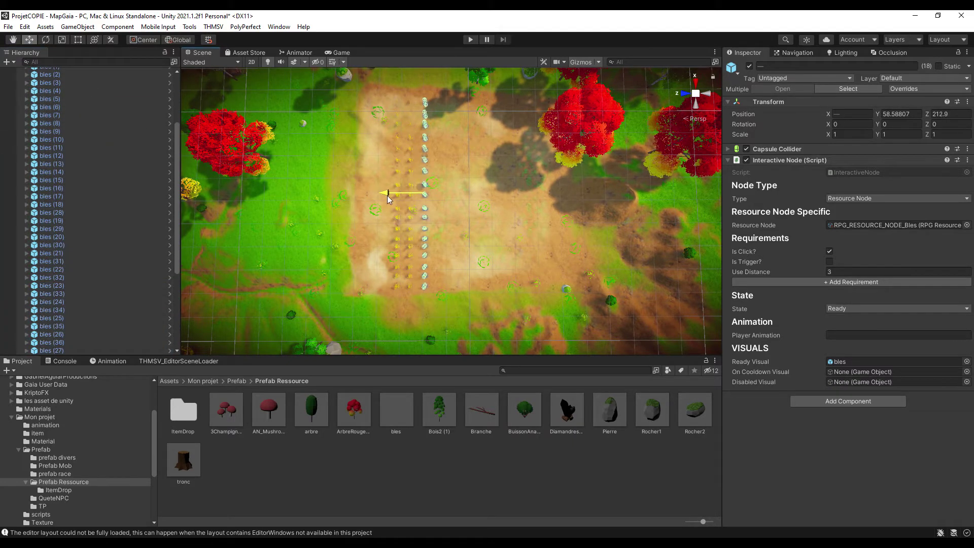
key(ctrl+d)
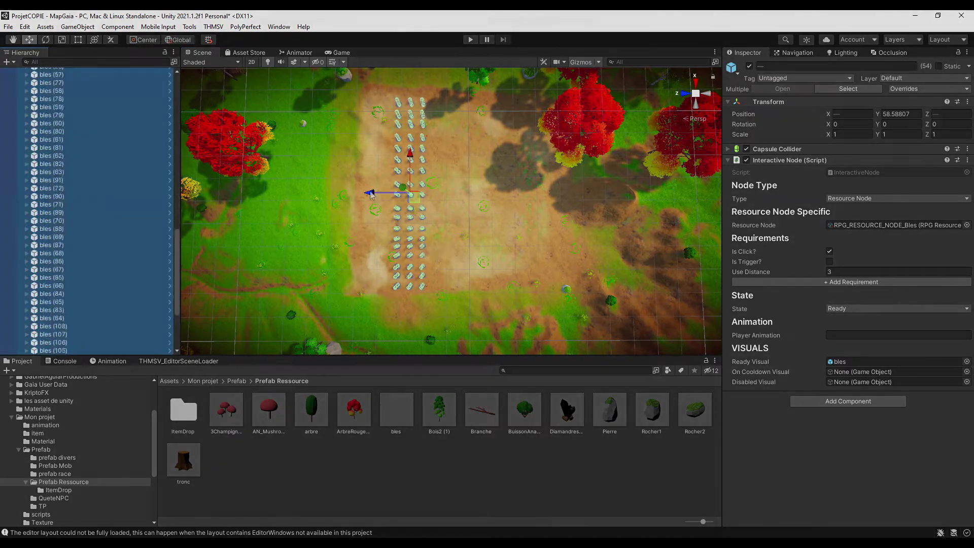
key(ctrl+d)
scroll(440, 182, up, 3)
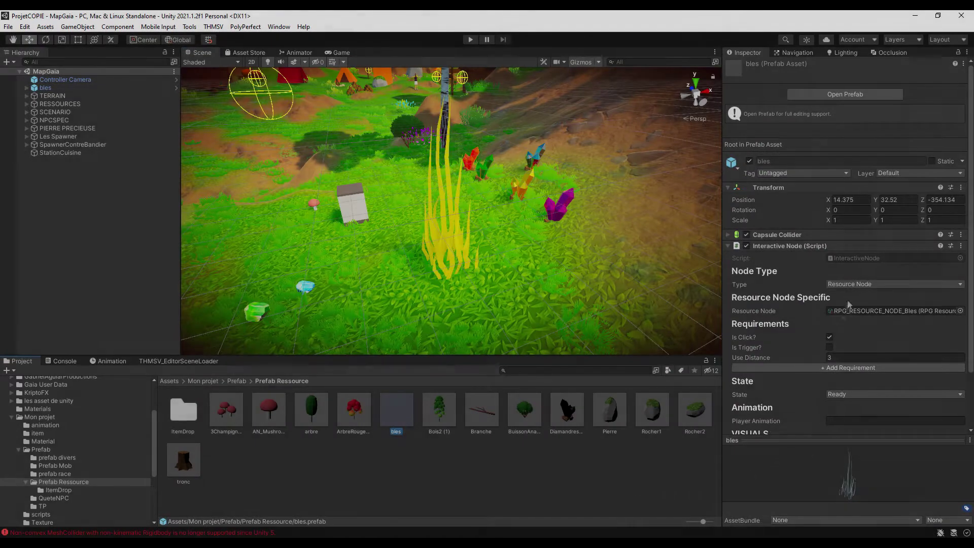
Create a new animation clip for the bles wheat with a Scale track
click(51, 90)
click(396, 410)
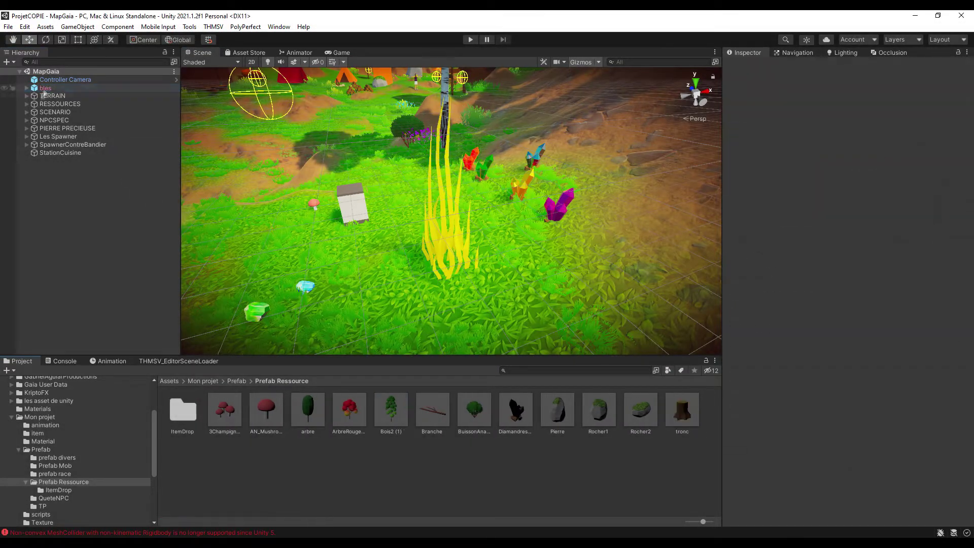
click(108, 361)
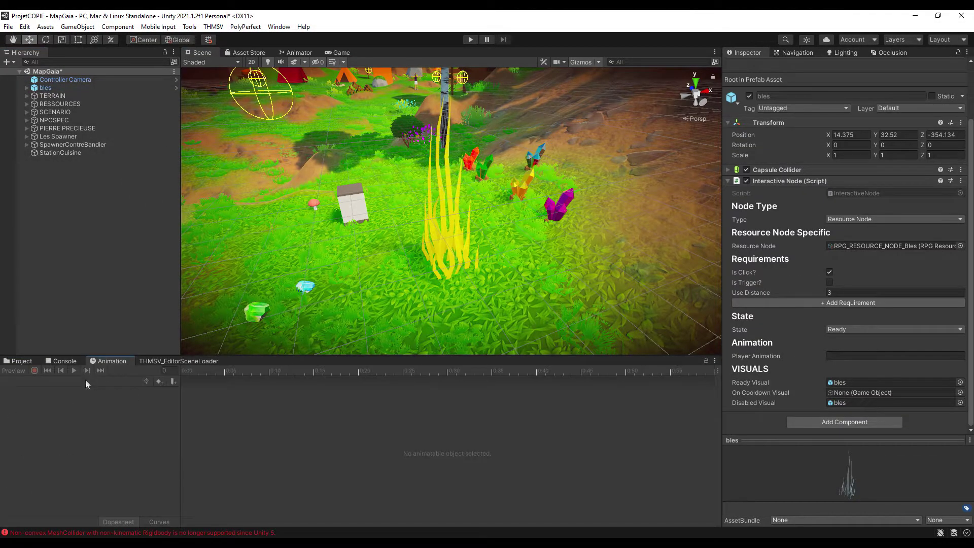
click(443, 241)
key(Return)
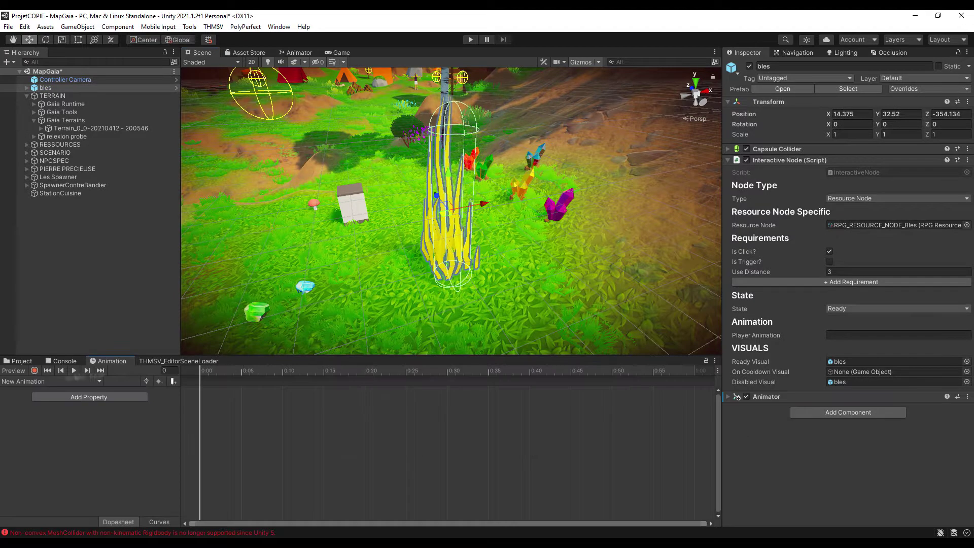
click(177, 419)
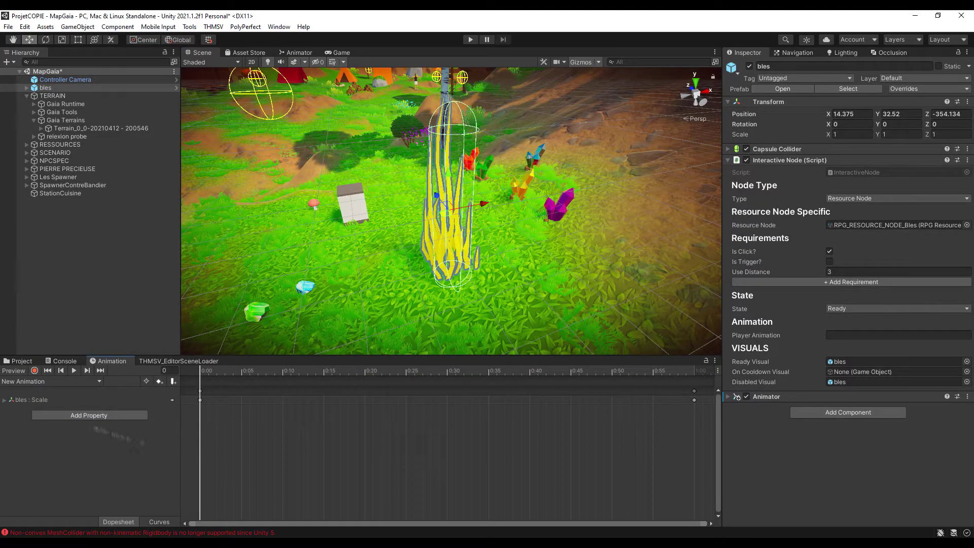
Record keyframes squashing the wheat vertically and preview the clip
click(35, 370)
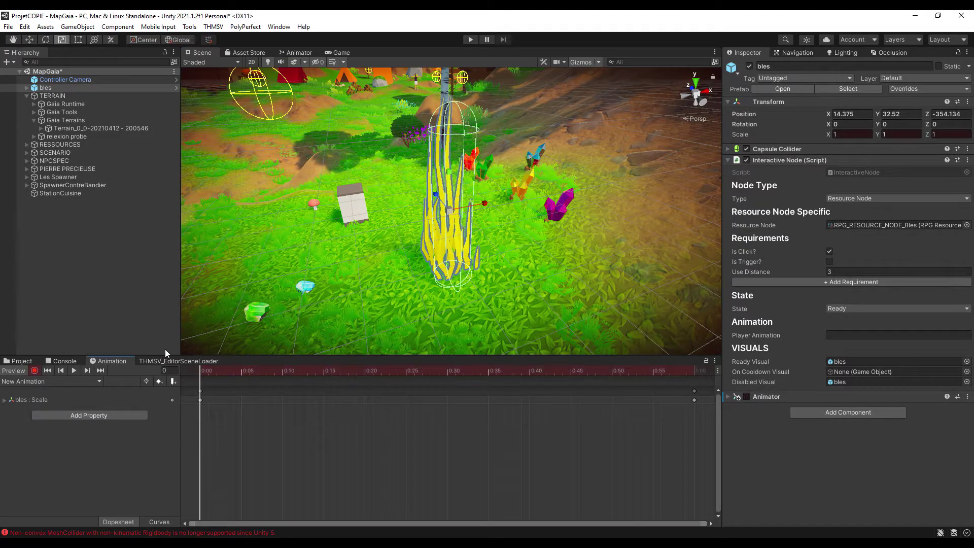
drag(449, 171, 449, 167)
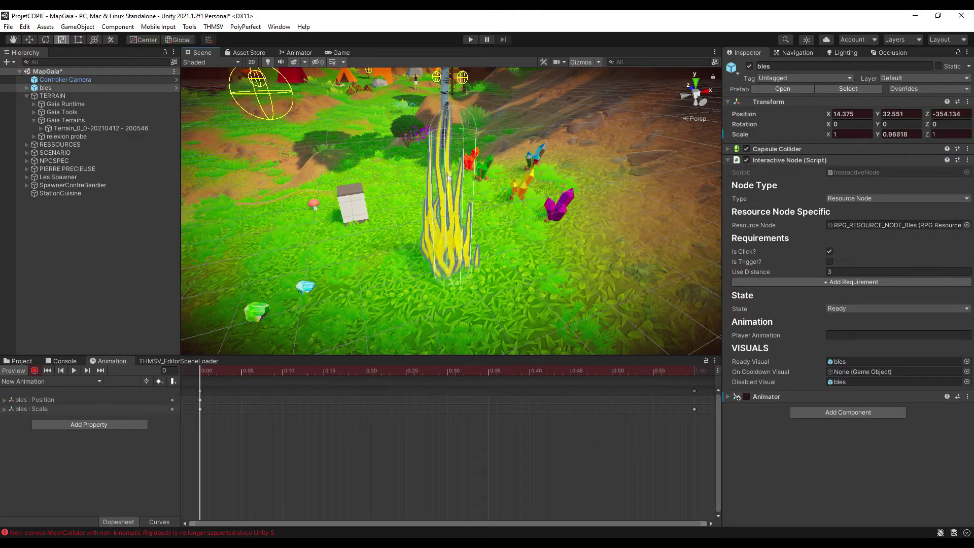
click(584, 371)
drag(449, 167, 470, 225)
click(74, 371)
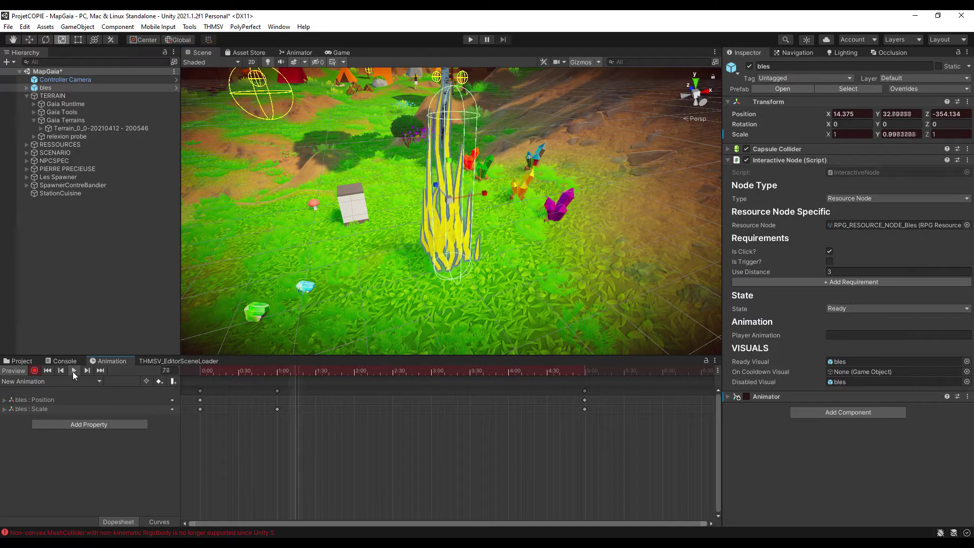
Remove the Position track, key Scale Y 0.618 at 9:00, and replay the clip
click(172, 400)
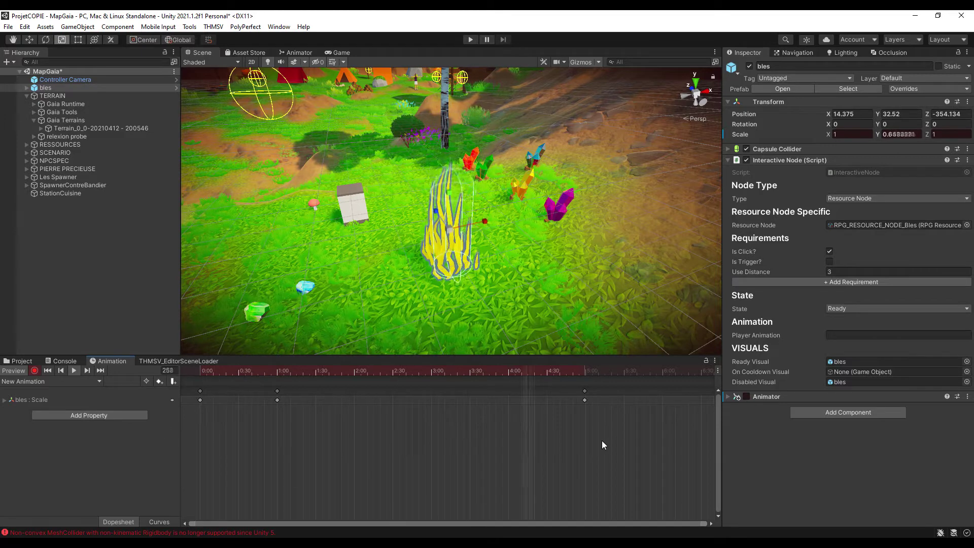
scroll(455, 448, down, 3)
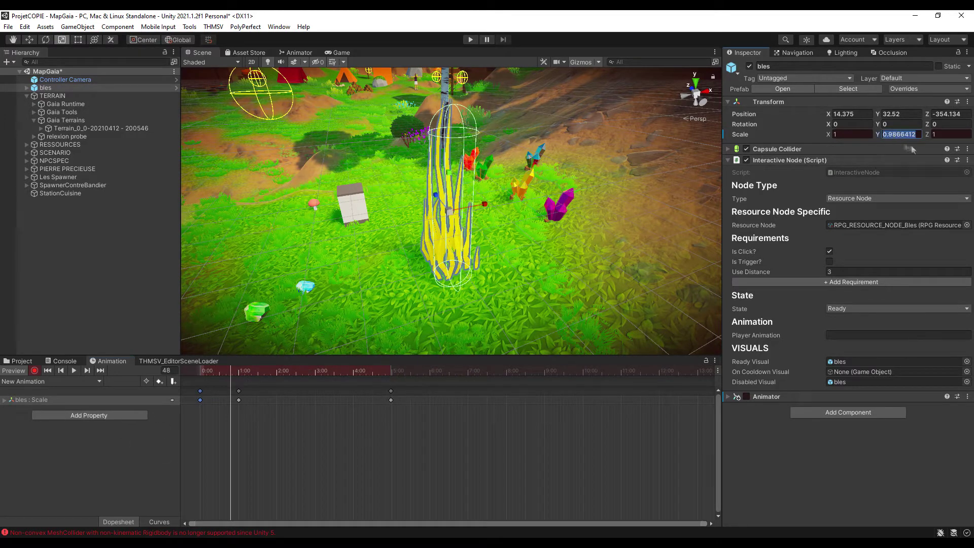
click(551, 375)
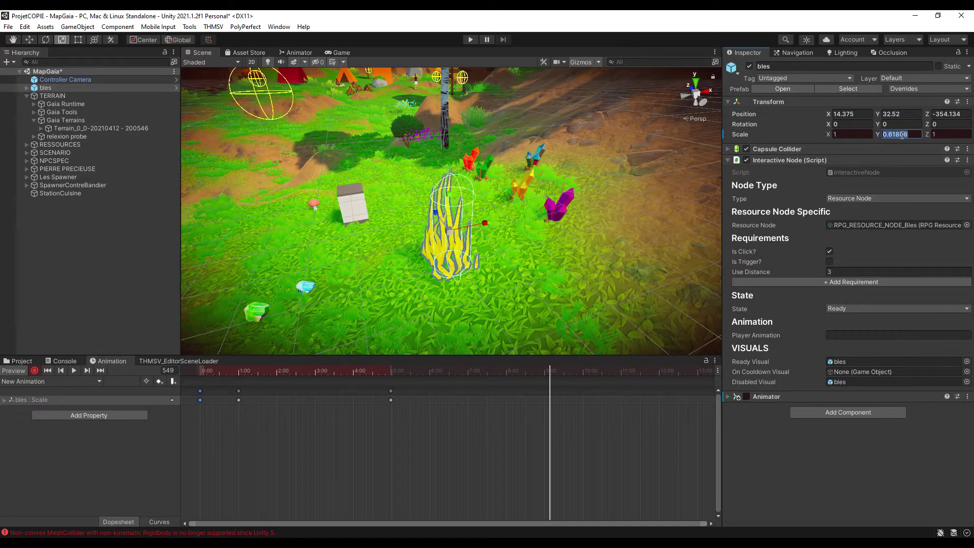
key(Return)
click(74, 370)
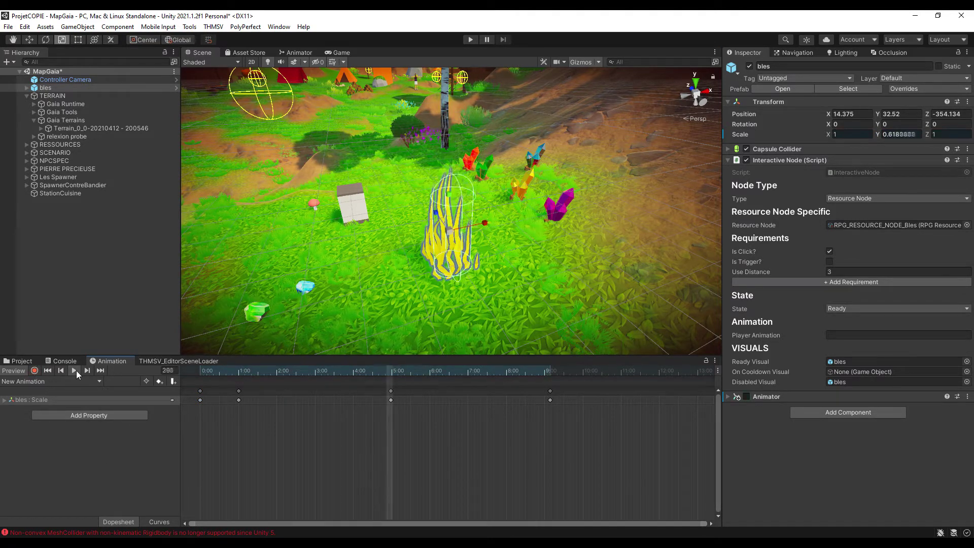
click(28, 360)
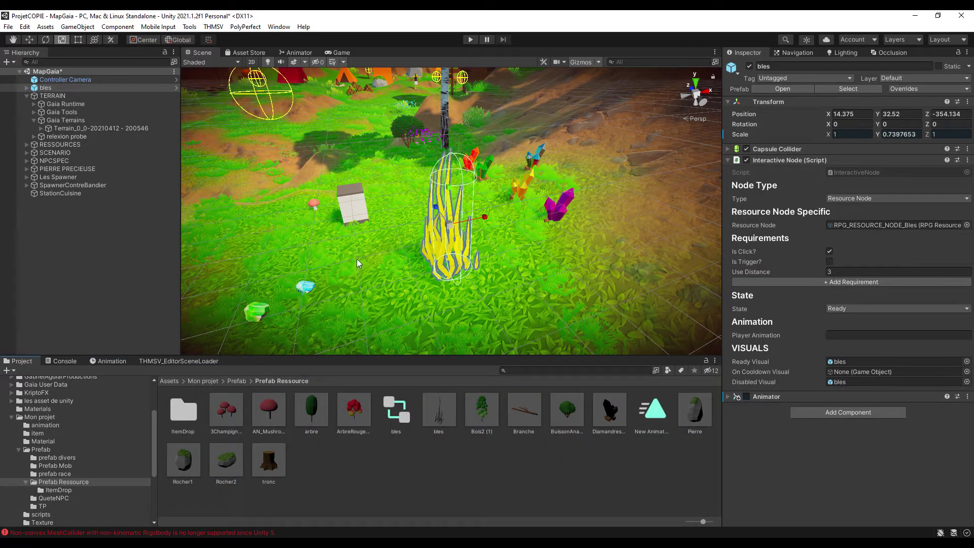
Enable the bles Animator and inspect wheat nodes bles (247) through bles (268)
click(746, 396)
click(174, 360)
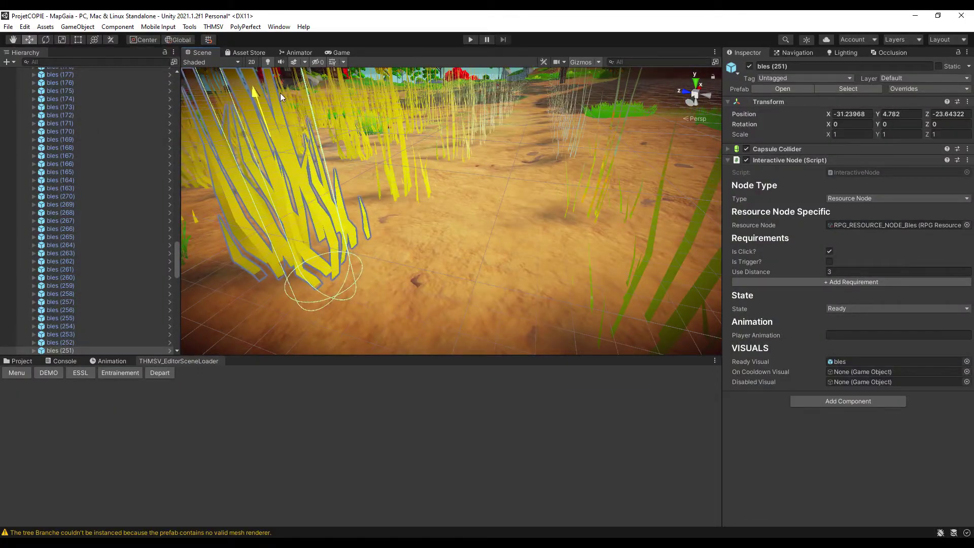
click(344, 168)
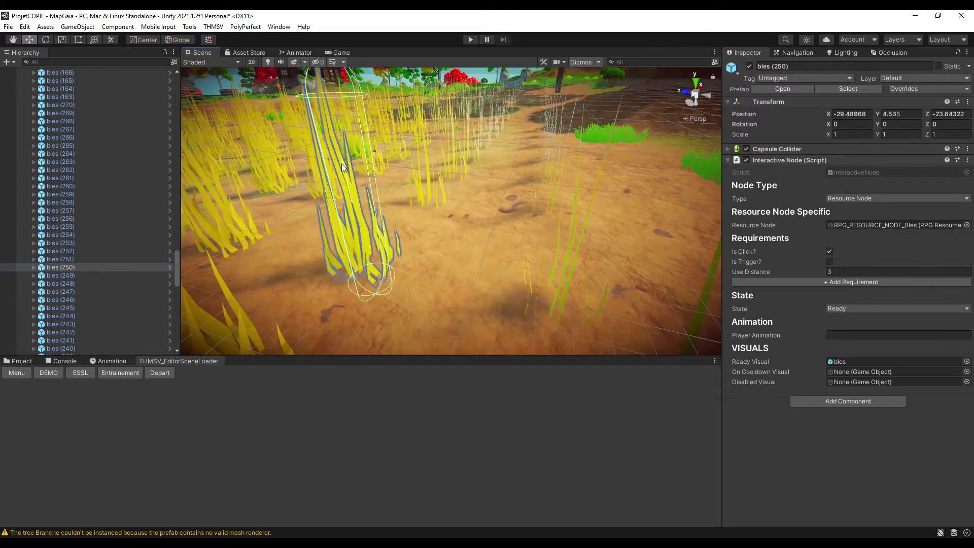
double_click(60, 275)
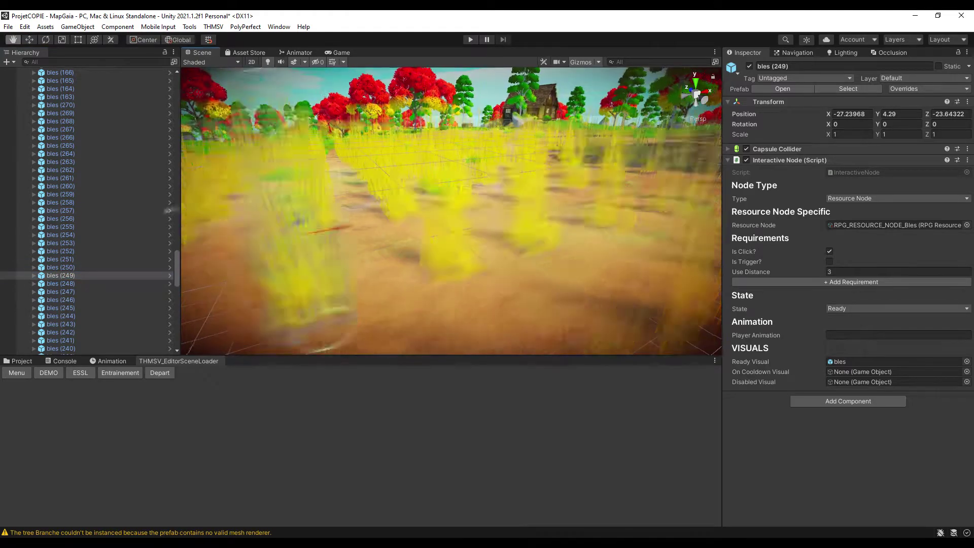
key(Down)
key(Down)
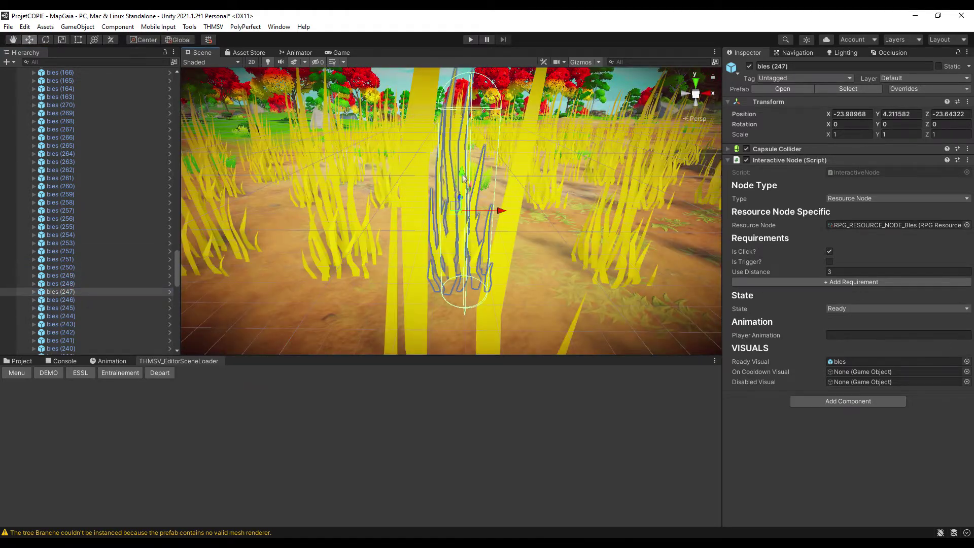
right_drag(452, 211, 456, 256)
click(487, 229)
scroll(91, 238, down, 5)
shift+click(89, 245)
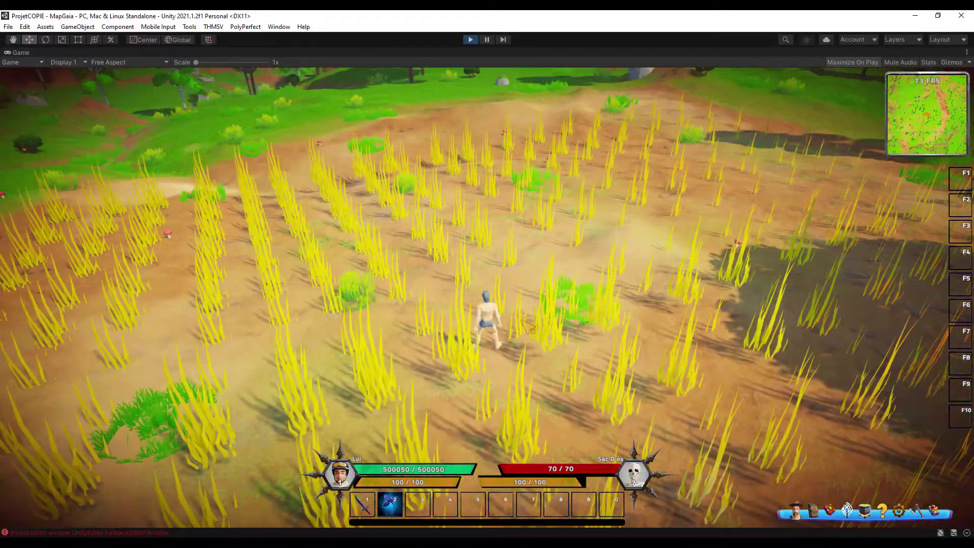
Start harvesting the wheat next to the character
click(523, 355)
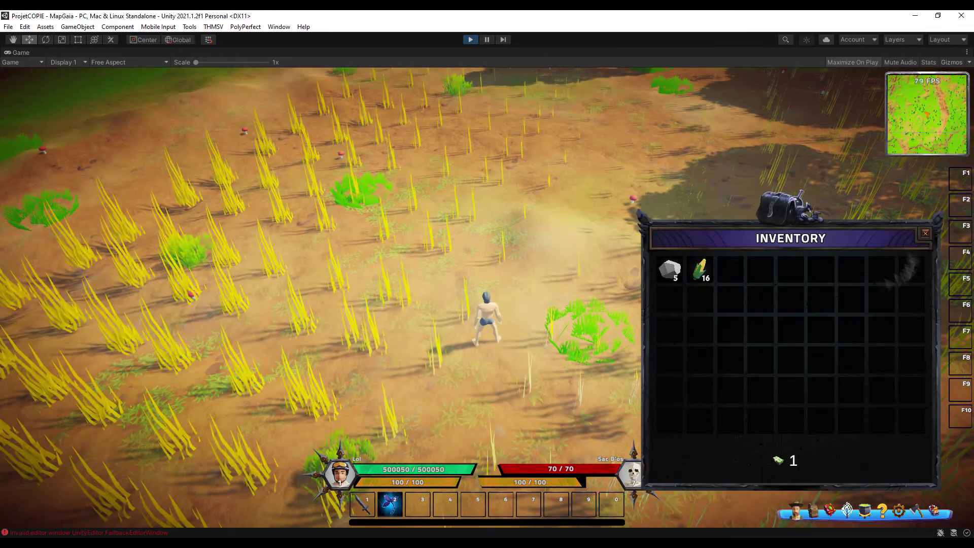
scroll(503, 327, up, 5)
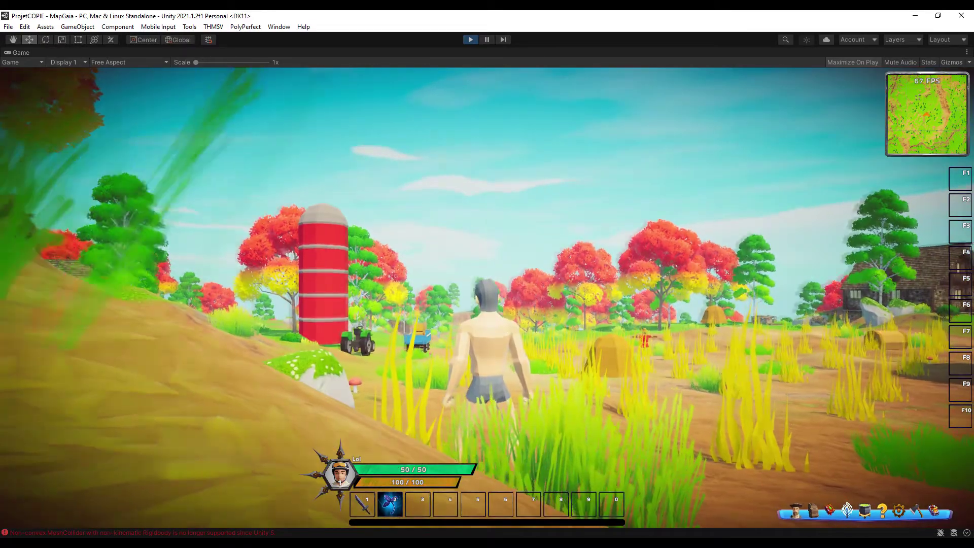
scroll(503, 327, down, 5)
Run the character with W across the wheat field to the red scarecrow
key(w)
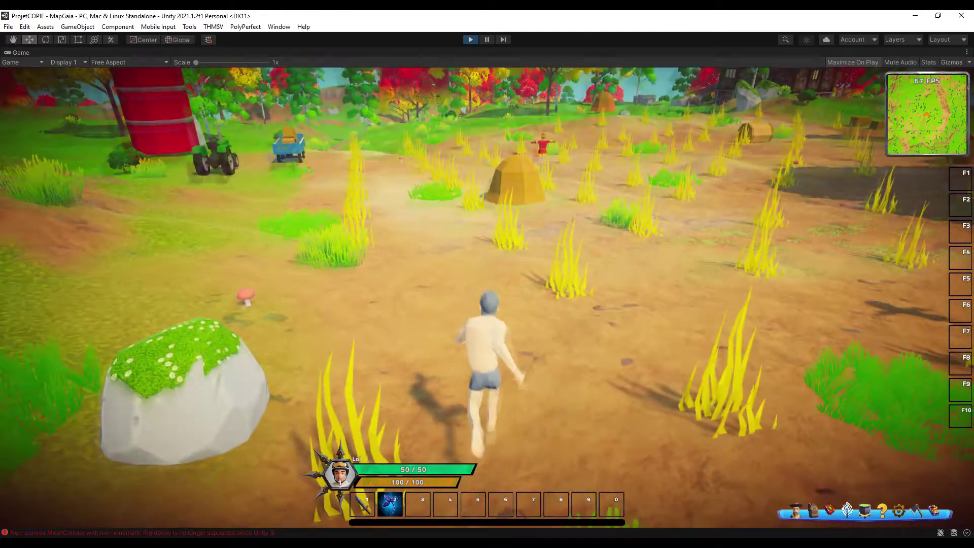
scroll(503, 327, up, 5)
key(w)
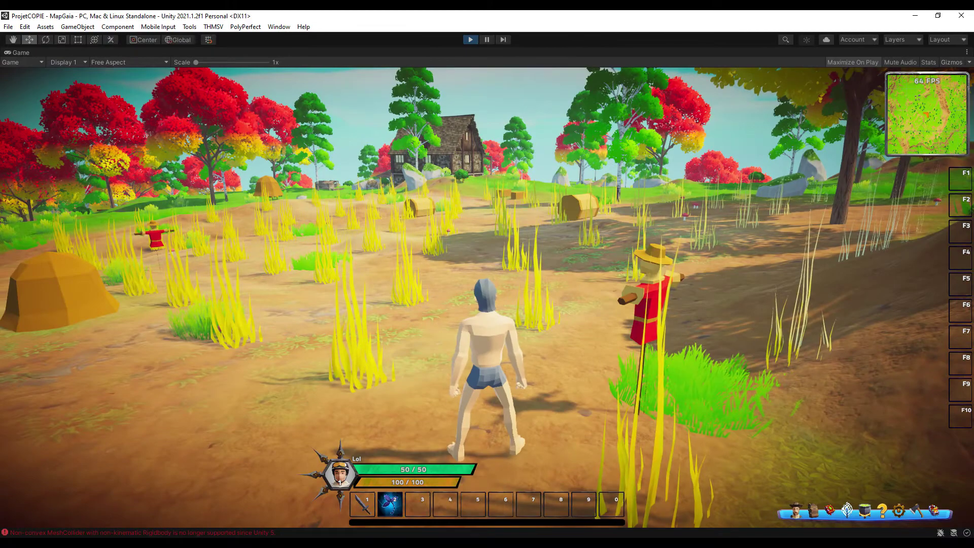
key(w)
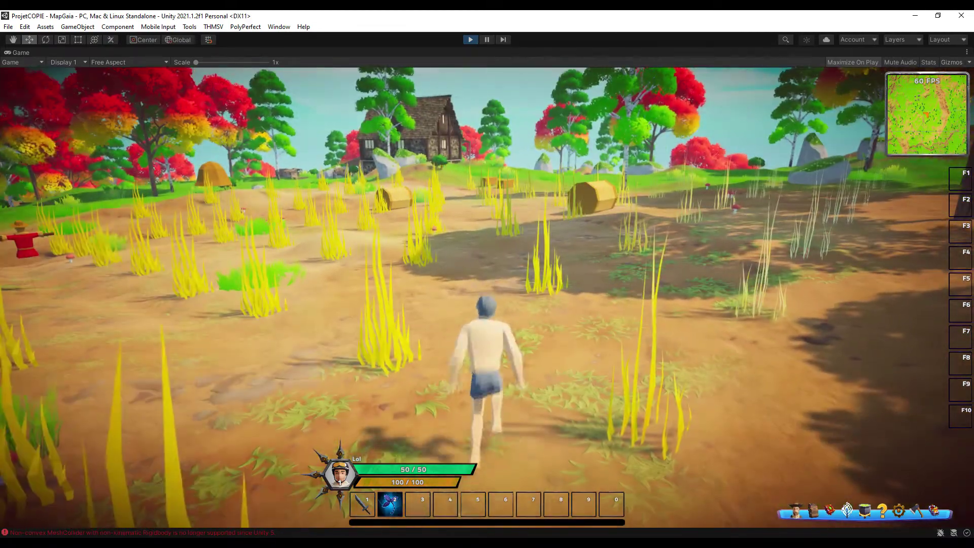
key(w)
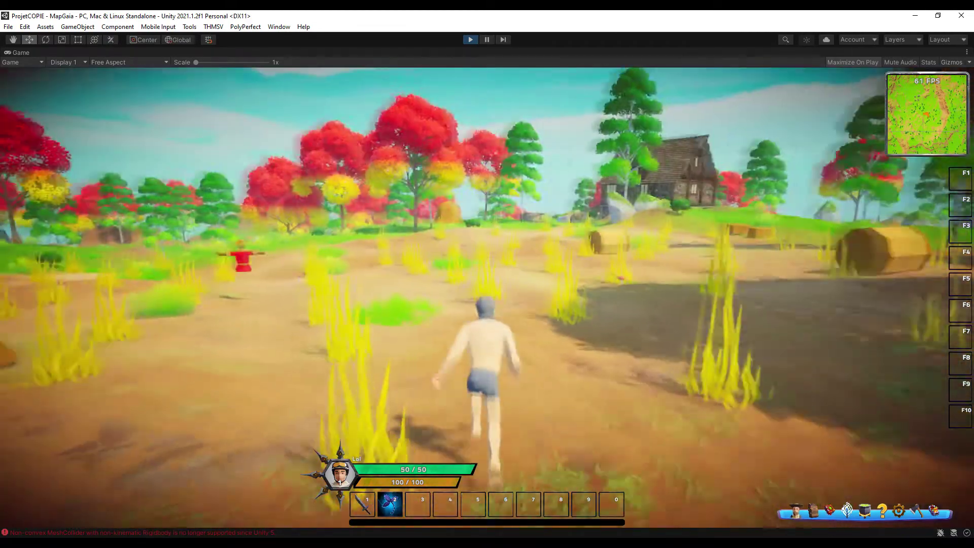
key(w)
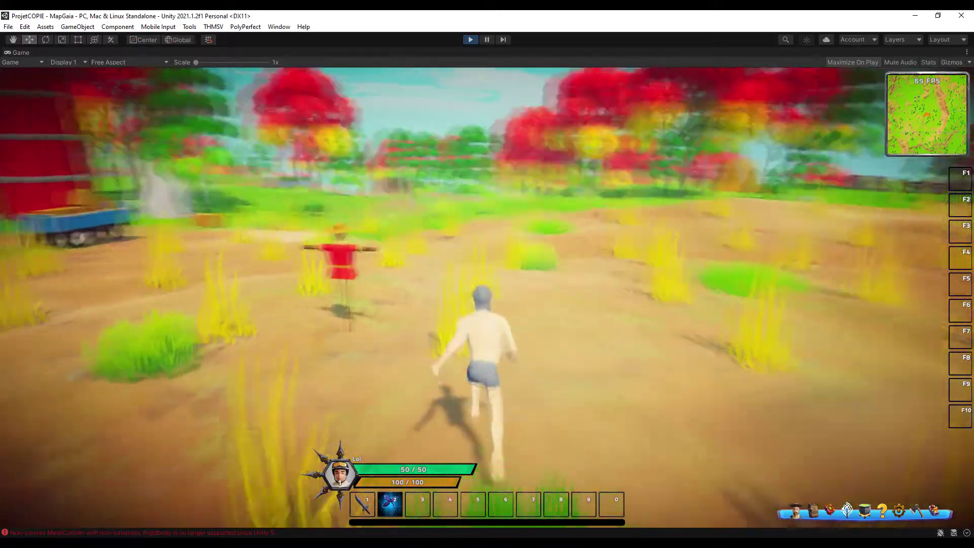
key(w)
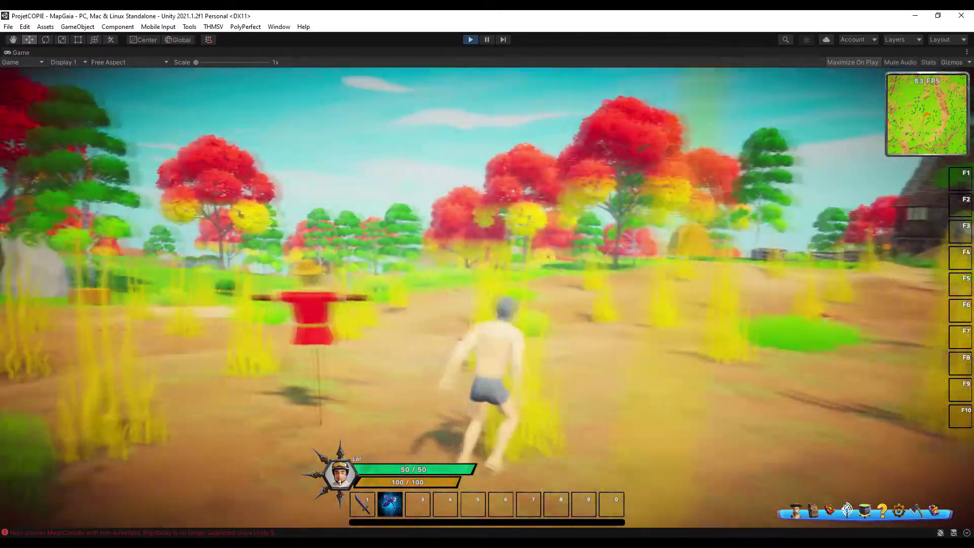
key(w)
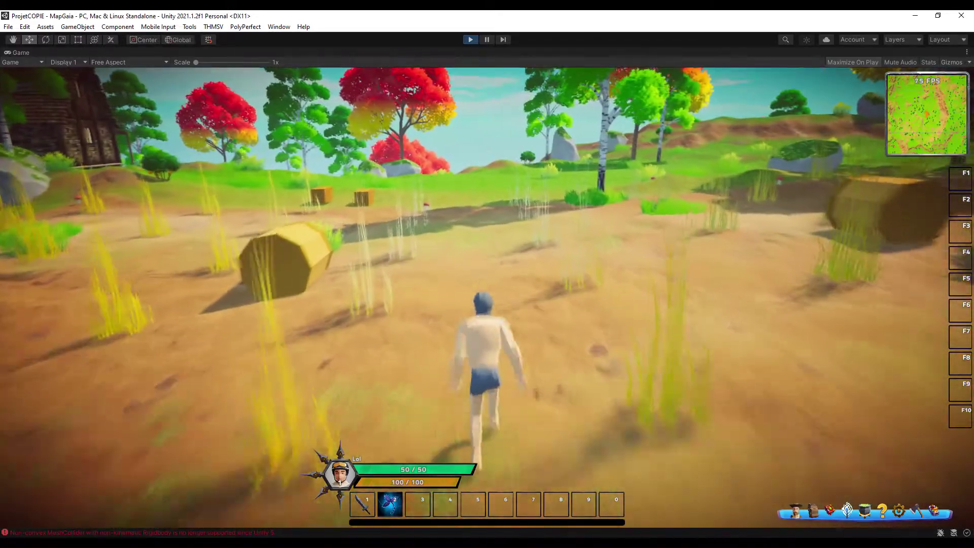
key(w)
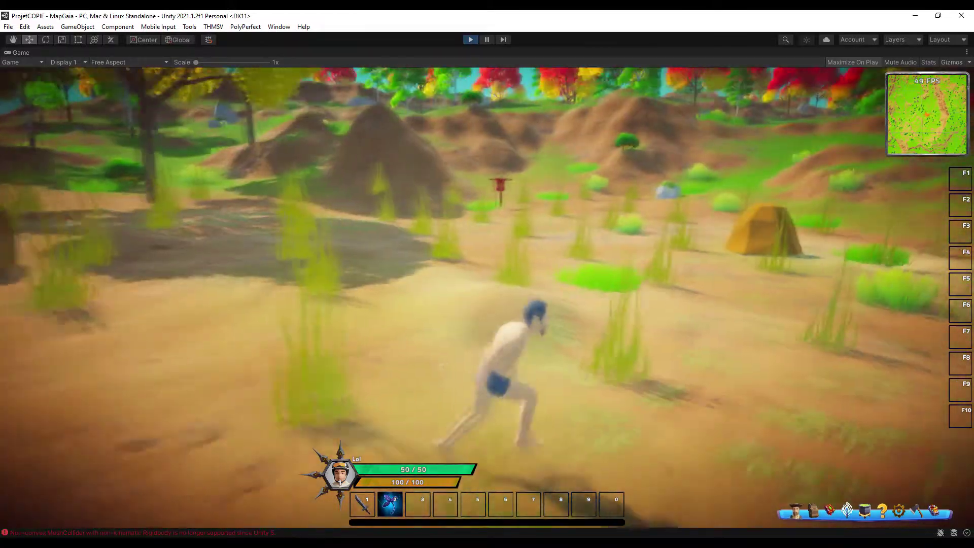
key(w)
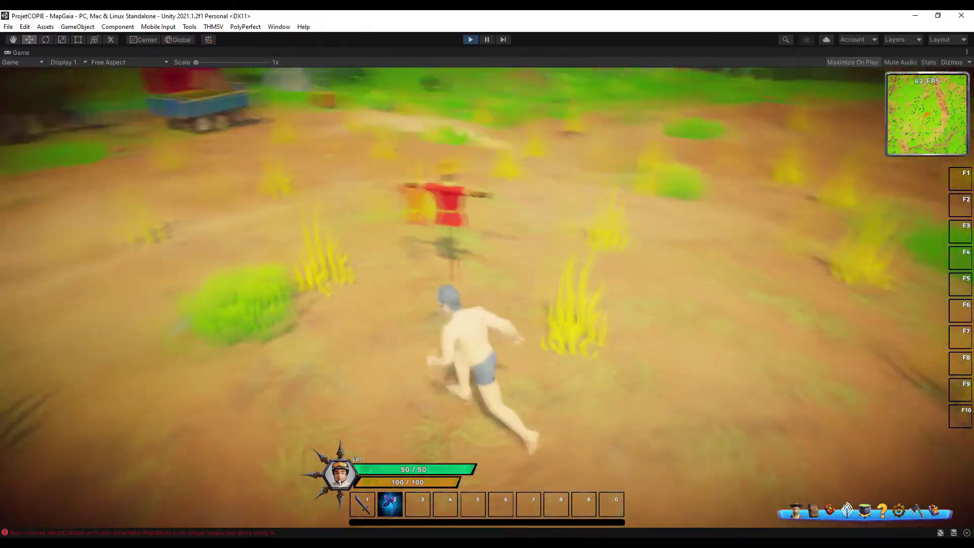
Discard the stack of 29 Bles from the inventory
click(813, 512)
drag(701, 268, 514, 262)
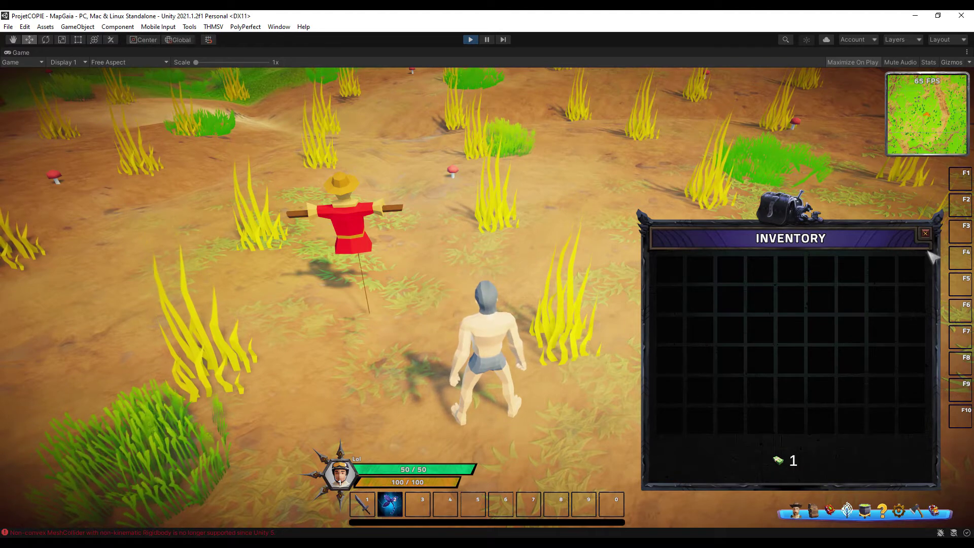
click(927, 233)
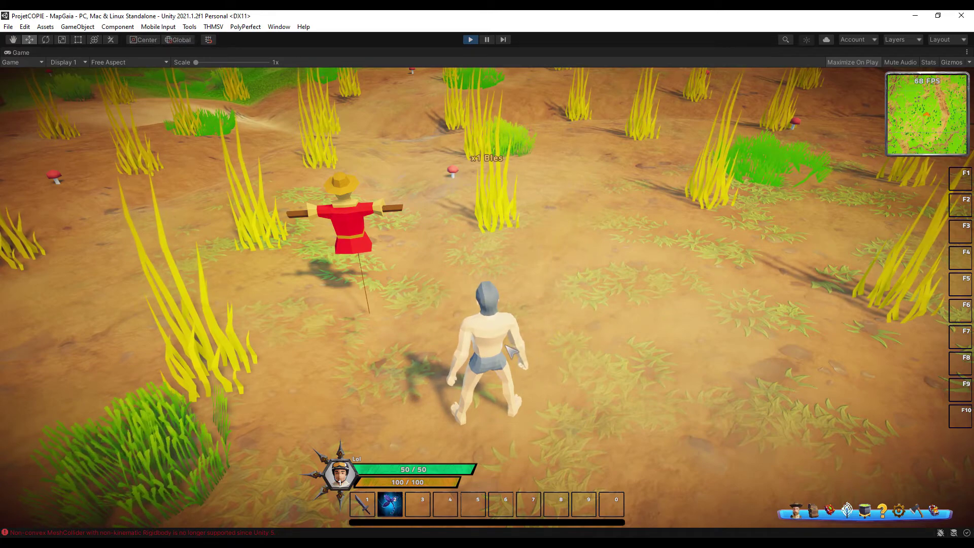
Run toward the tractor and silo, harvest nearby wheat, and check the inventory
right_drag(512, 350, 512, 370)
click(814, 512)
mouse_move(677, 274)
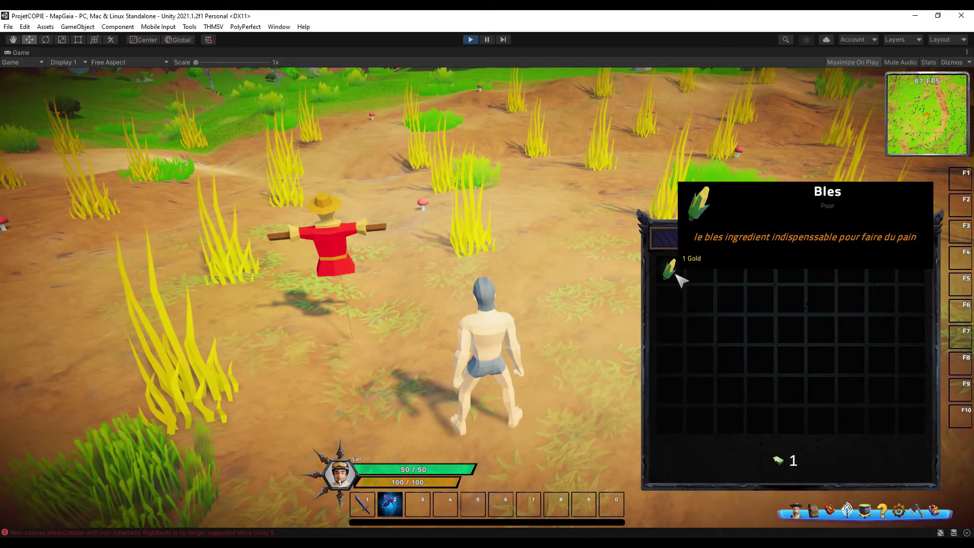
click(925, 234)
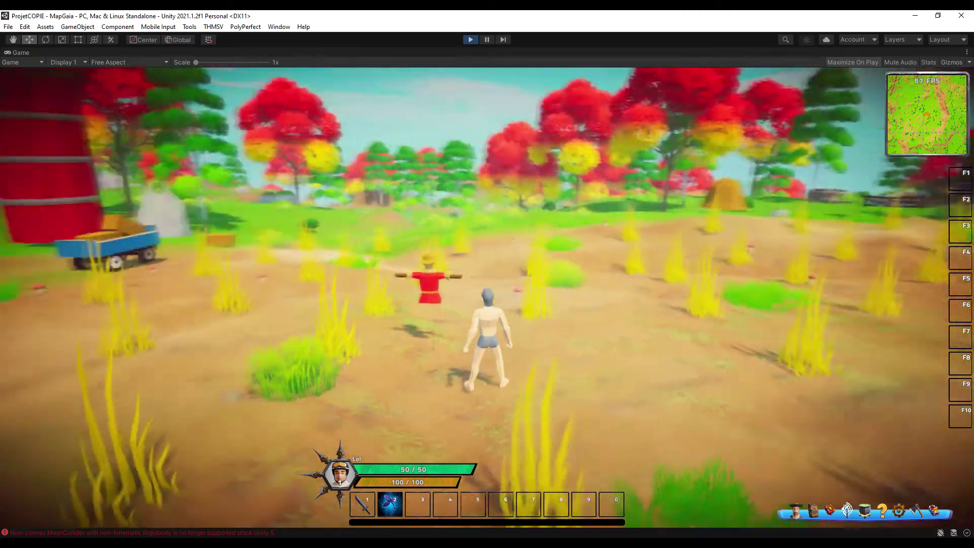
key(d)
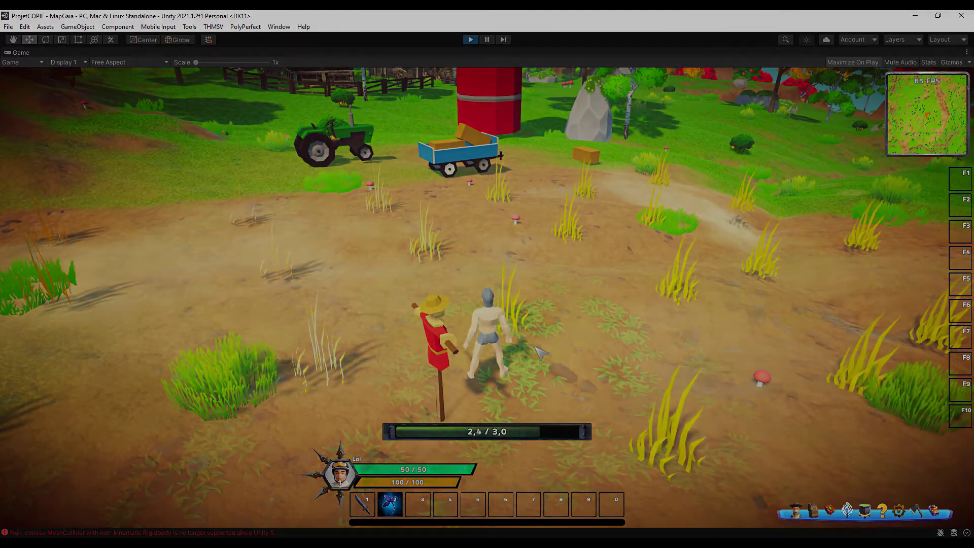
click(535, 351)
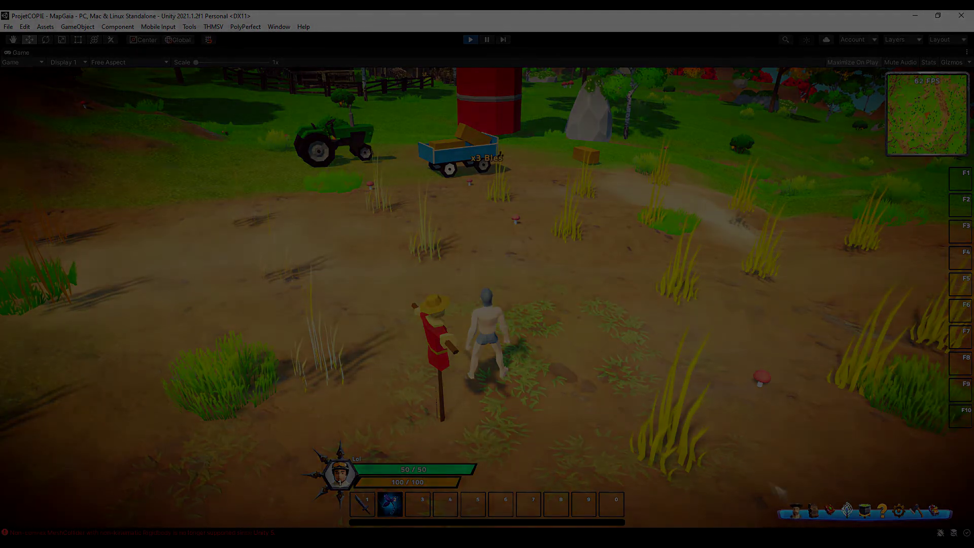
click(814, 511)
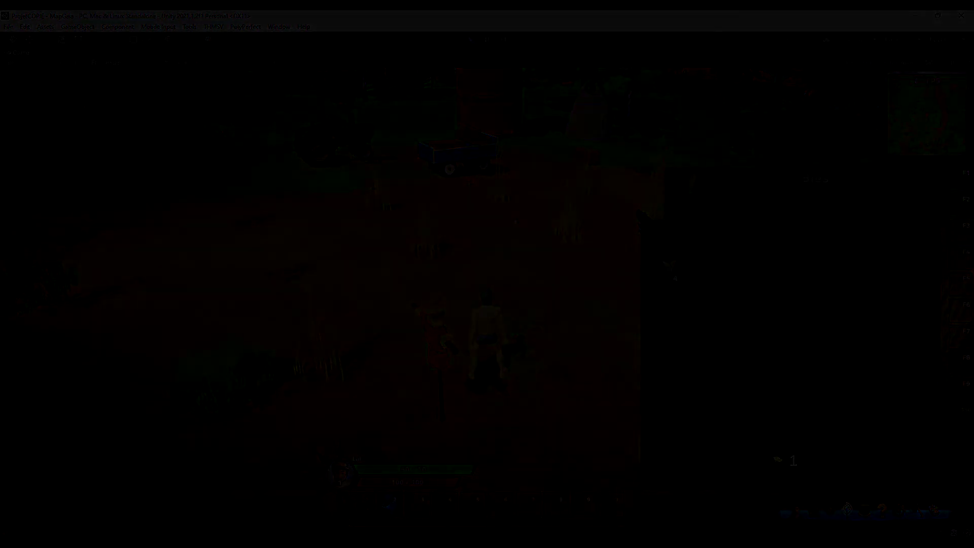